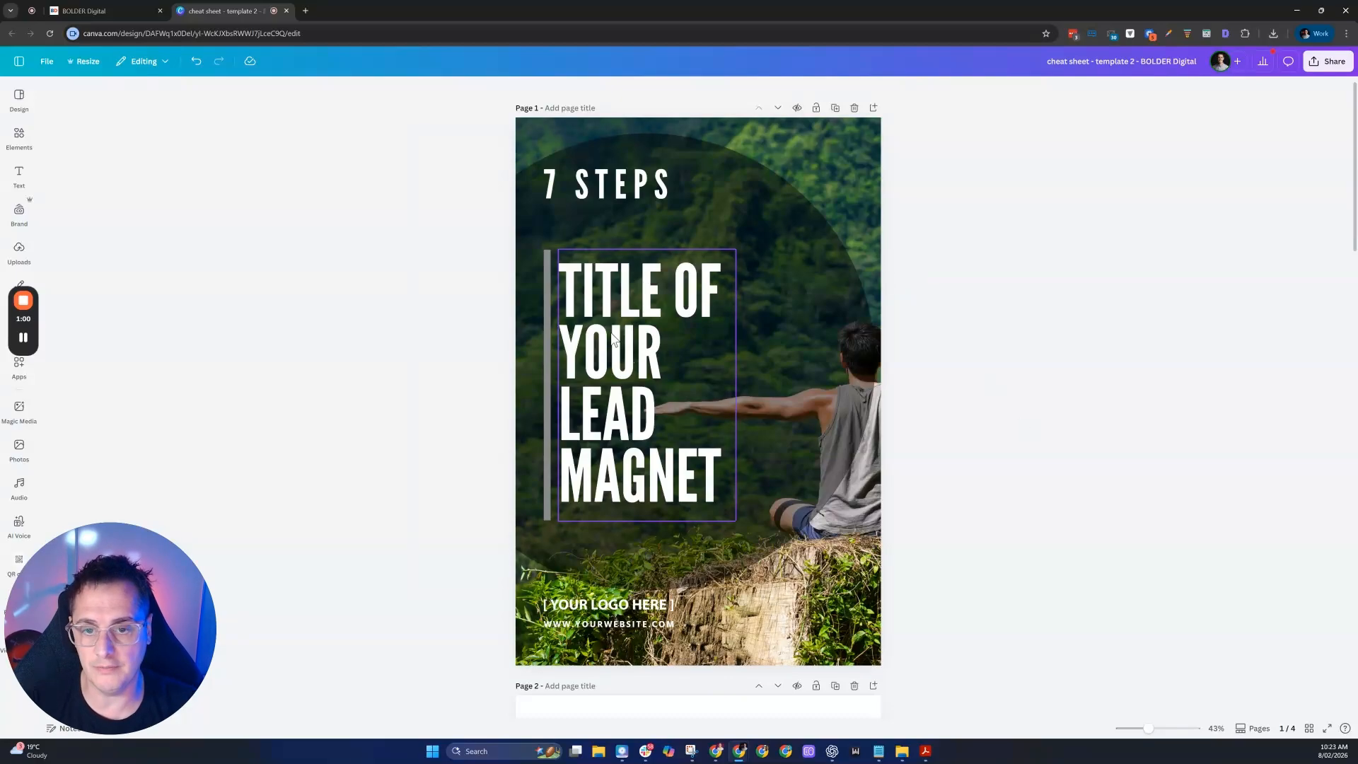
Inspect the cover page's elements: the dark circle overlay, the background photo and the logo placeholder
{"action": "left_click", "coordinate": [550, 283]}
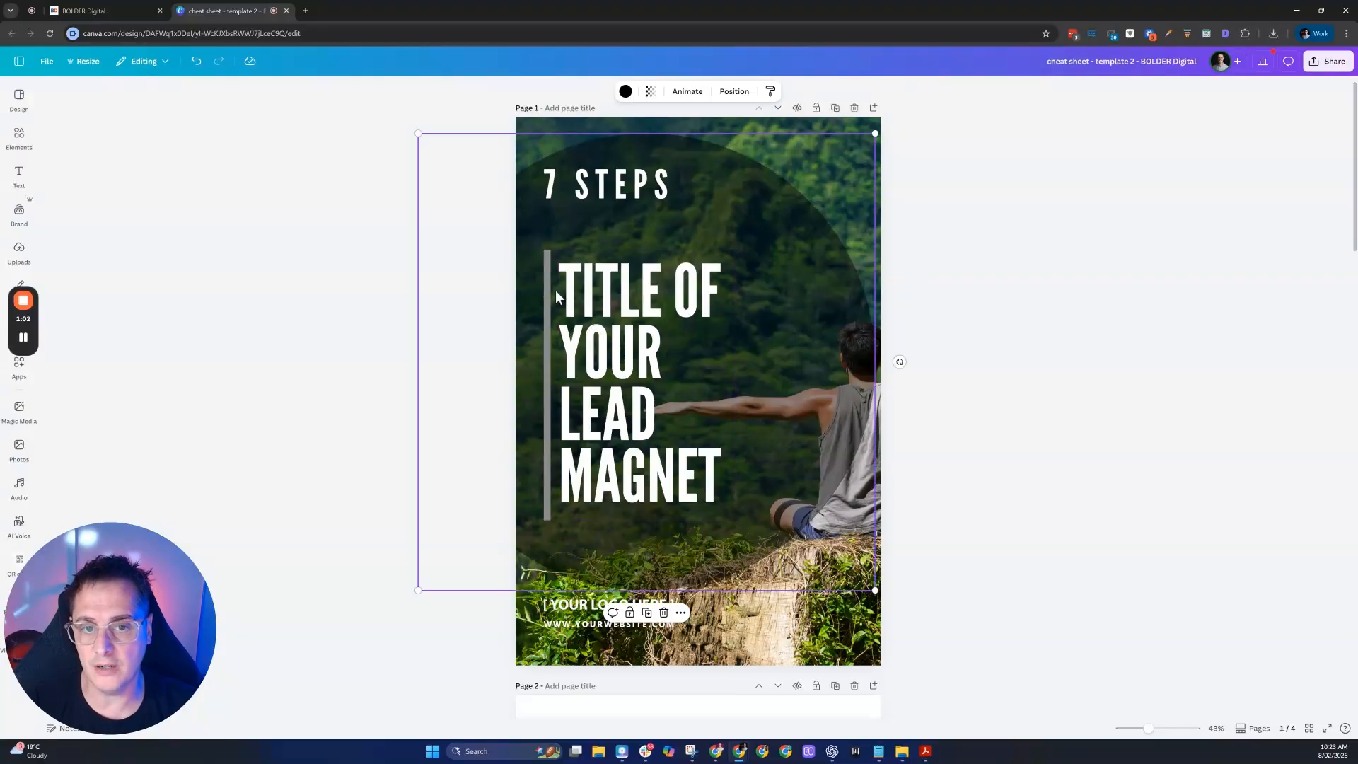
{"action": "left_click", "coordinate": [736, 207]}
{"action": "left_click", "coordinate": [845, 185]}
{"action": "left_click", "coordinate": [834, 123]}
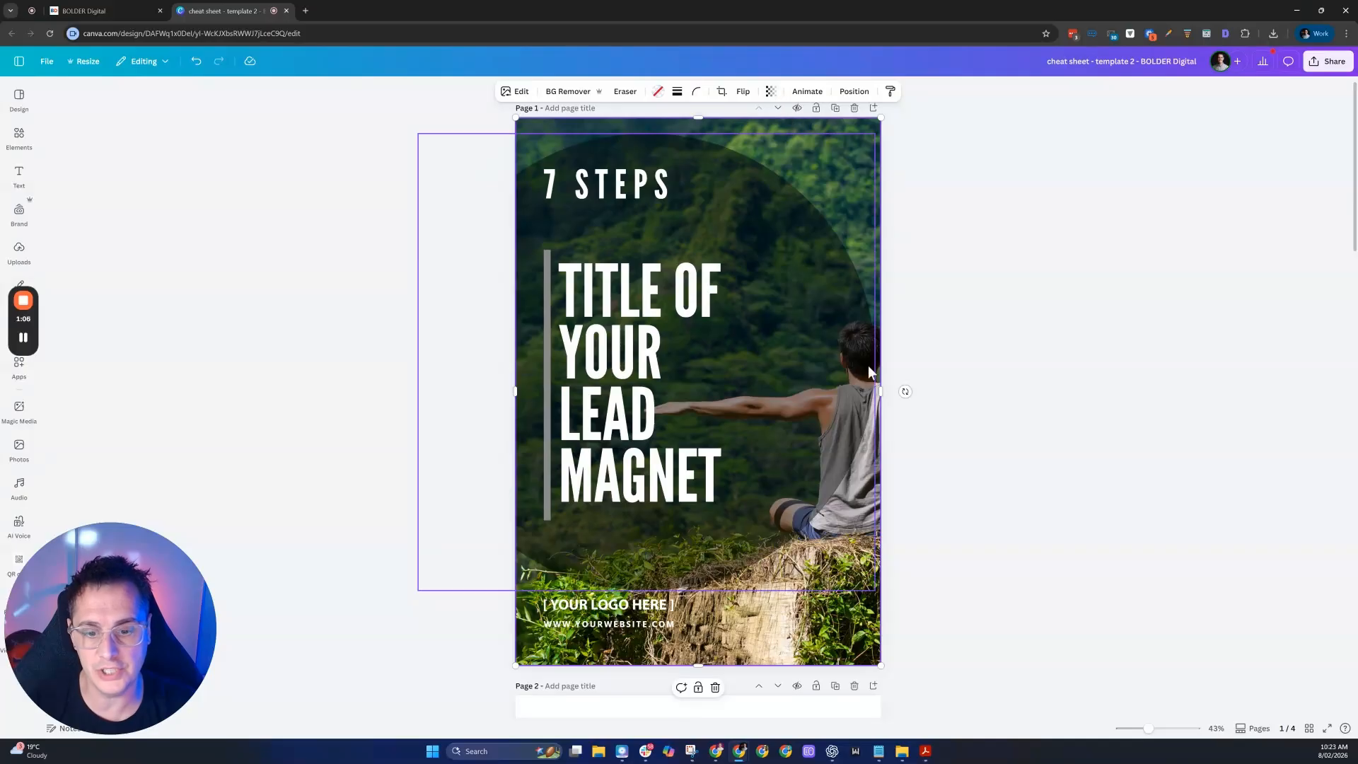
{"action": "left_click", "coordinate": [596, 608]}
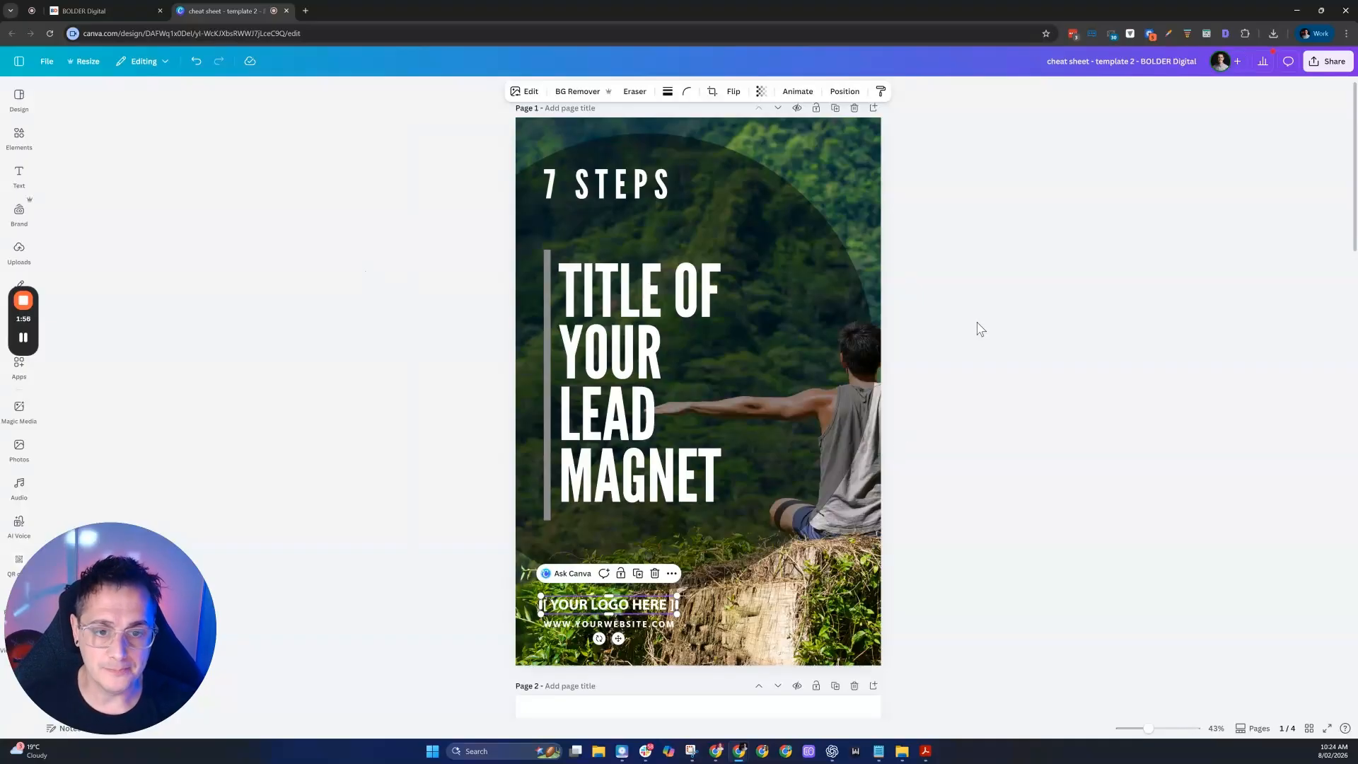
Review the template's inner pages, from the numbered points and the checklist to the closing call-to-action page
{"action": "scroll", "coordinate": [980, 328], "scroll_direction": "down", "scroll_amount": 8}
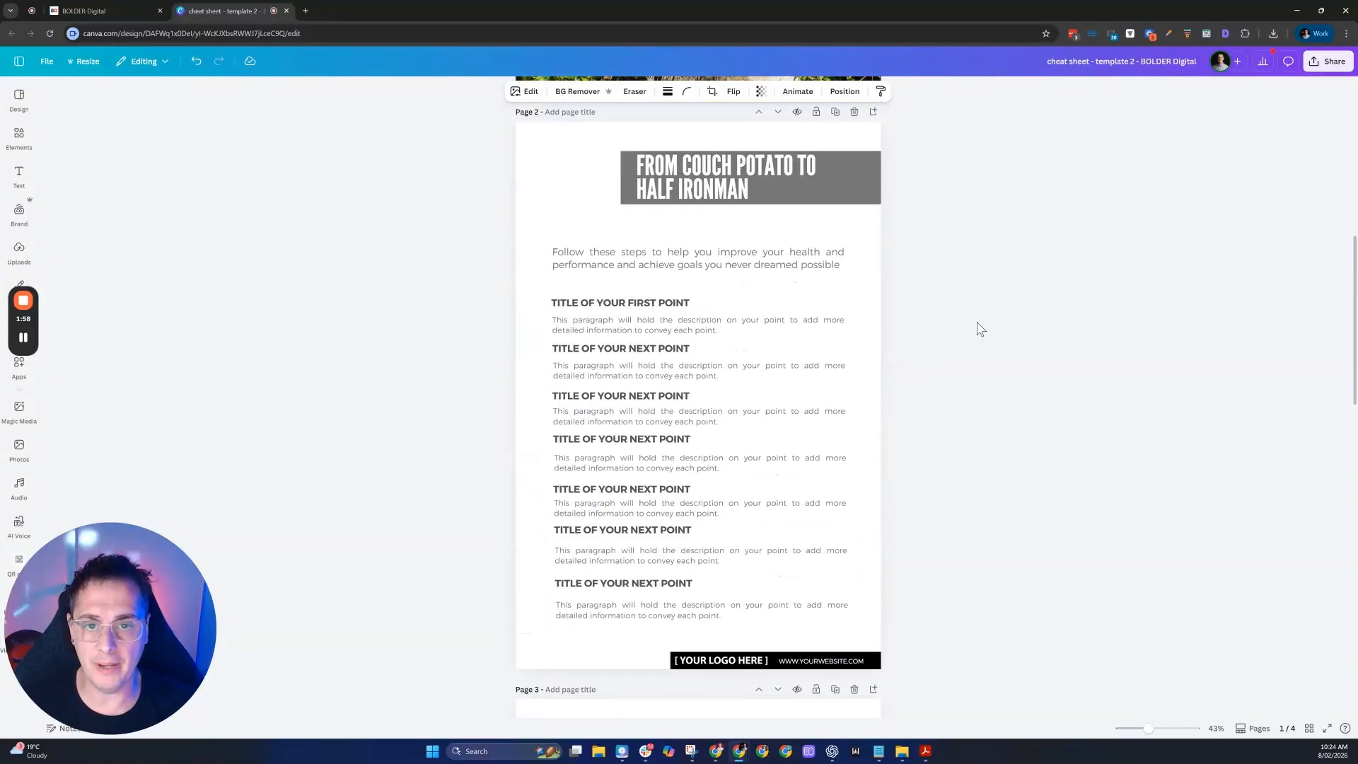
{"action": "scroll", "coordinate": [980, 328], "scroll_direction": "up", "scroll_amount": 1}
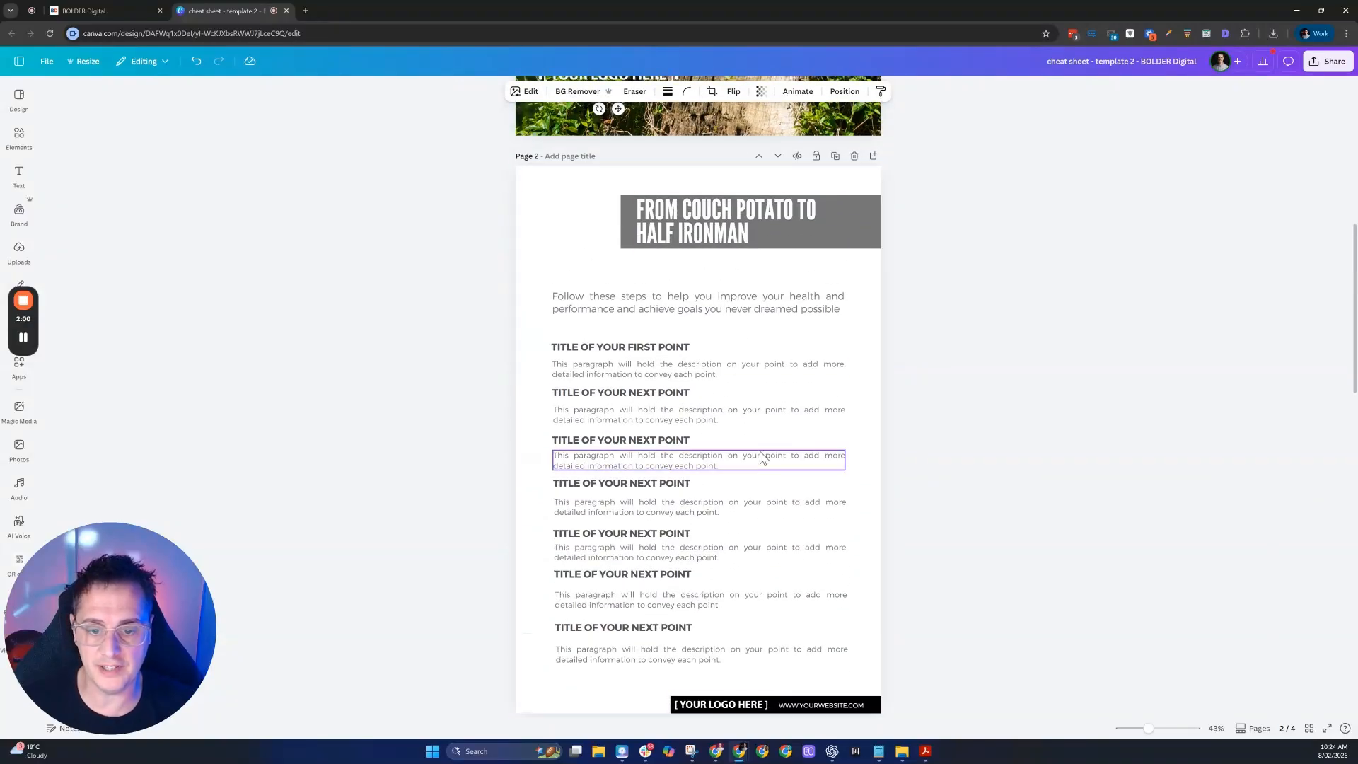
{"action": "scroll", "coordinate": [763, 458], "scroll_direction": "down", "scroll_amount": 8}
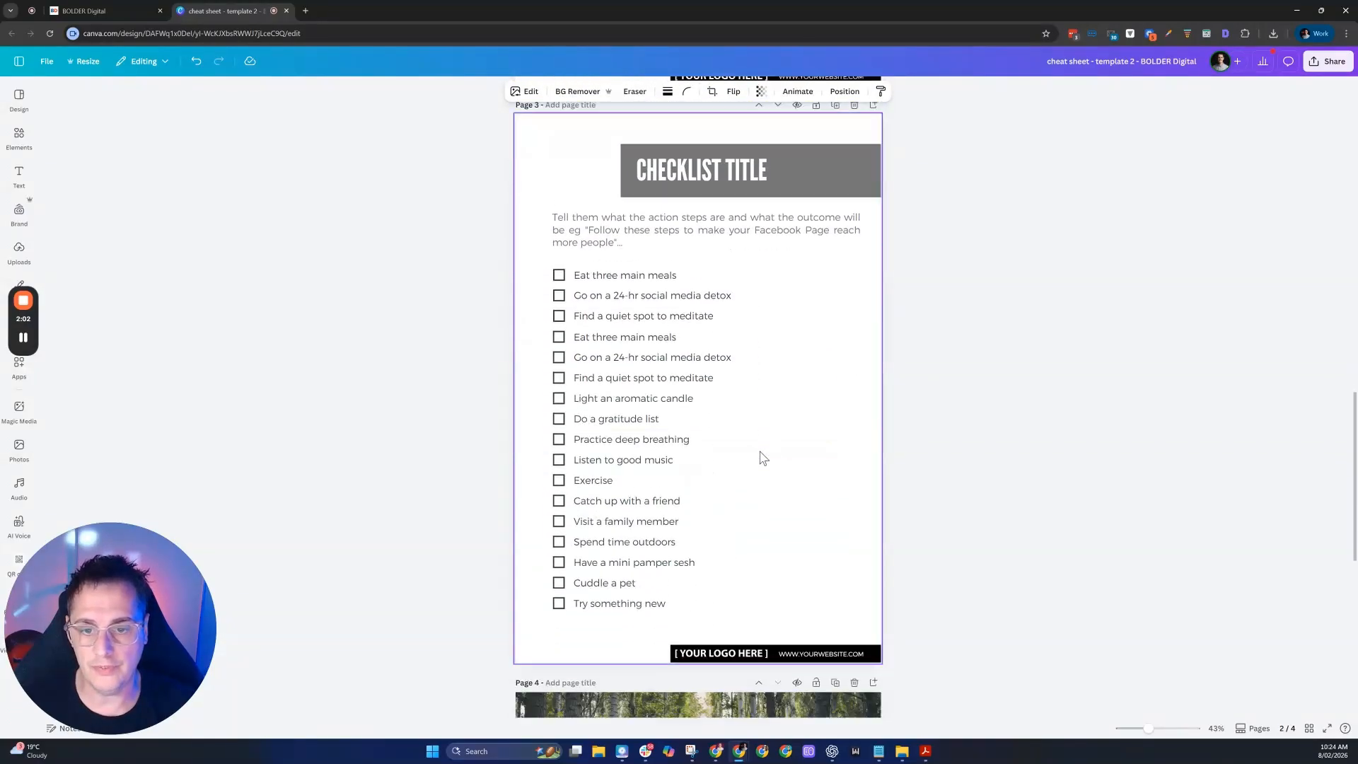
{"action": "scroll", "coordinate": [762, 458], "scroll_direction": "up", "scroll_amount": 1}
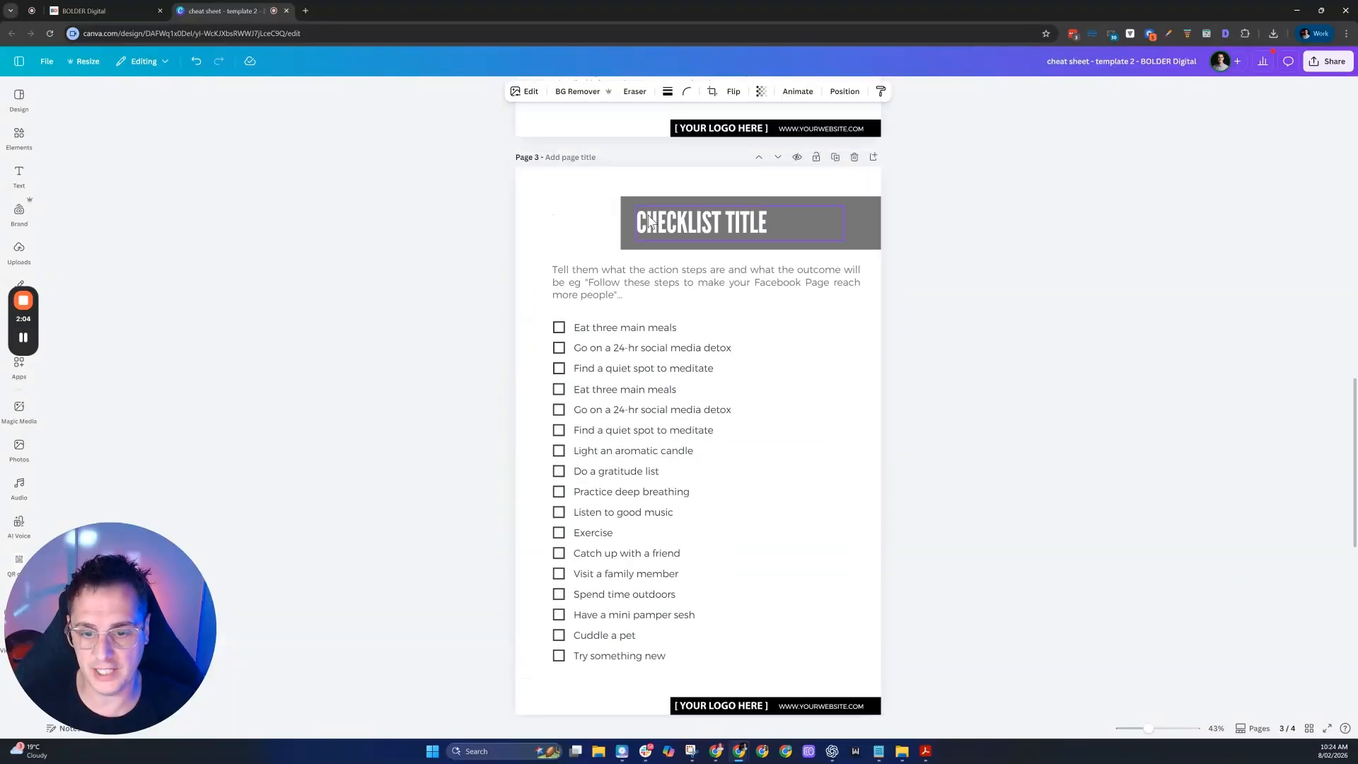
{"action": "scroll", "coordinate": [801, 453], "scroll_direction": "down", "scroll_amount": 10}
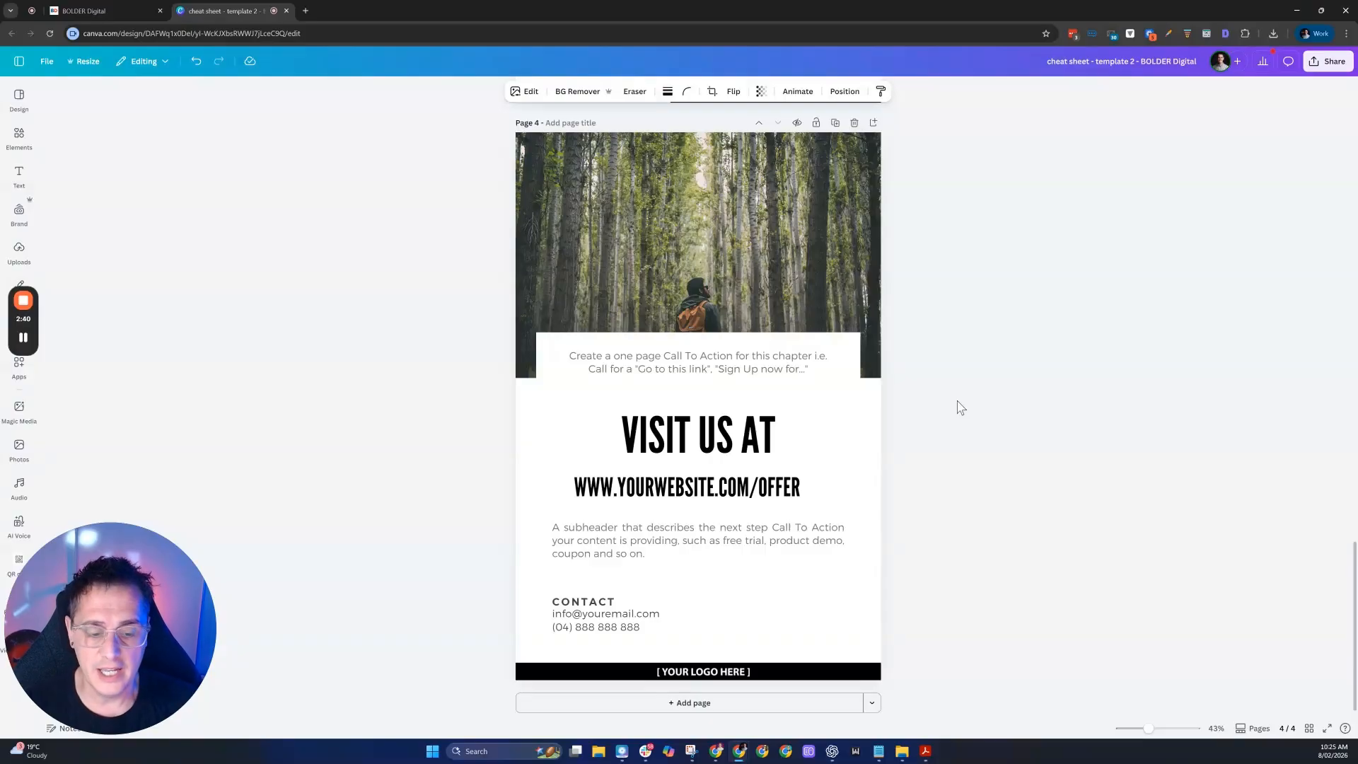
Switch to the finished 9 Step Checklist PDF in Acrobat, read through its pages, and return to the template
{"action": "left_click", "coordinate": [928, 751]}
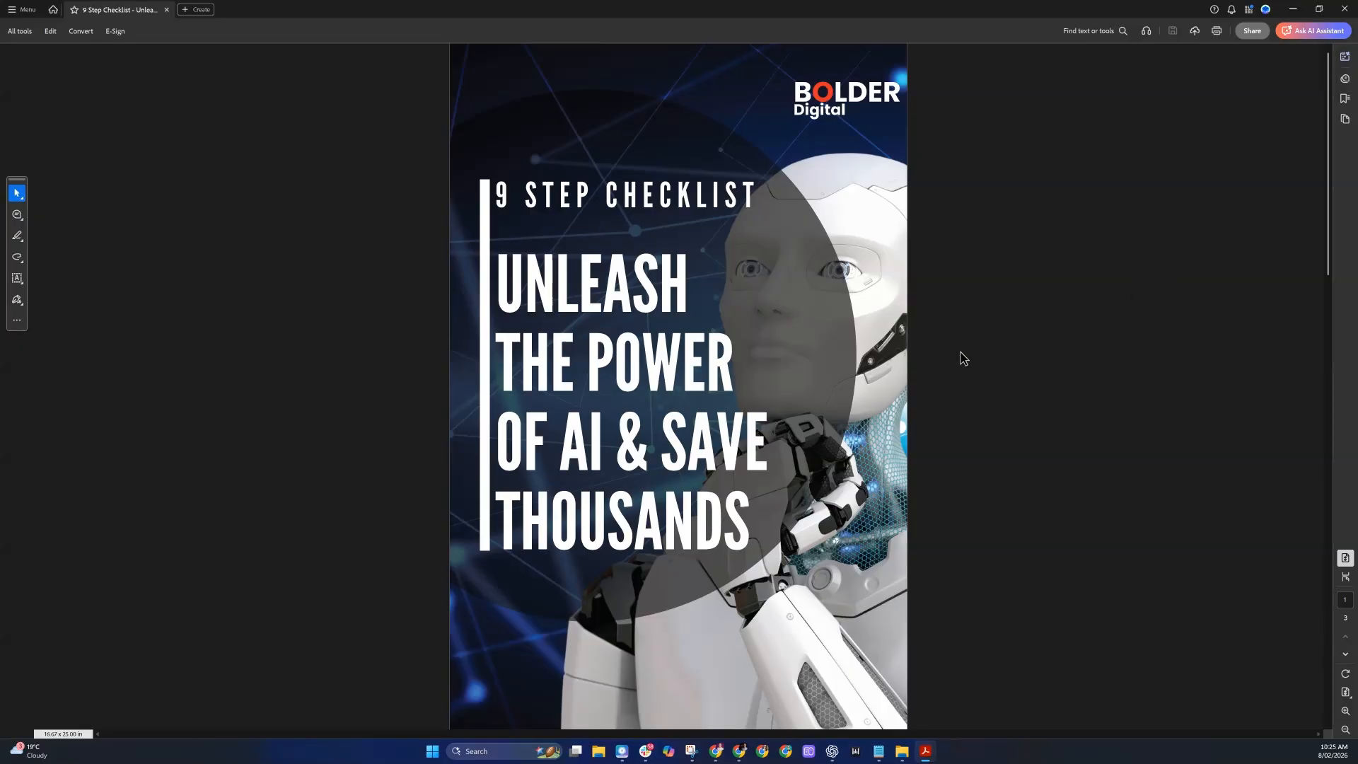
{"action": "scroll", "coordinate": [961, 358], "scroll_direction": "down", "scroll_amount": 1}
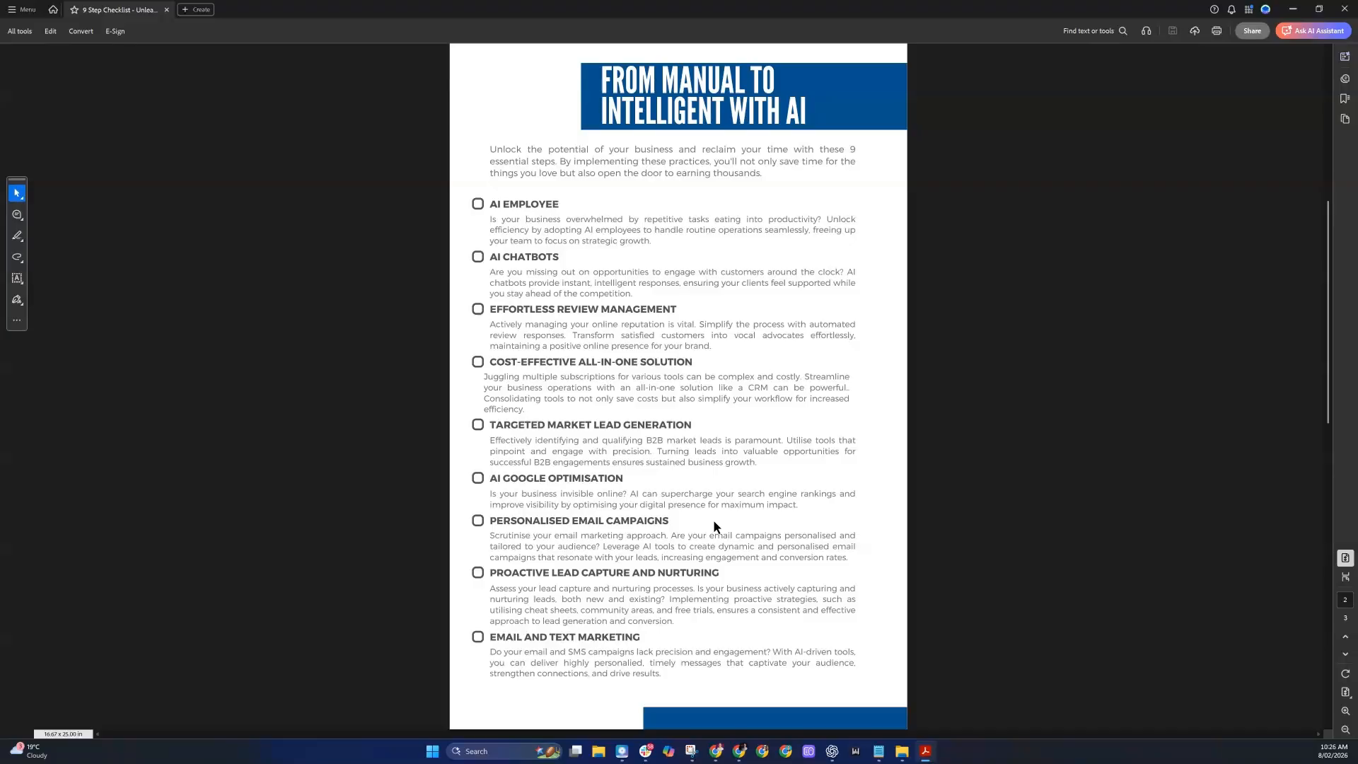
{"action": "scroll", "coordinate": [714, 519], "scroll_direction": "down", "scroll_amount": 2}
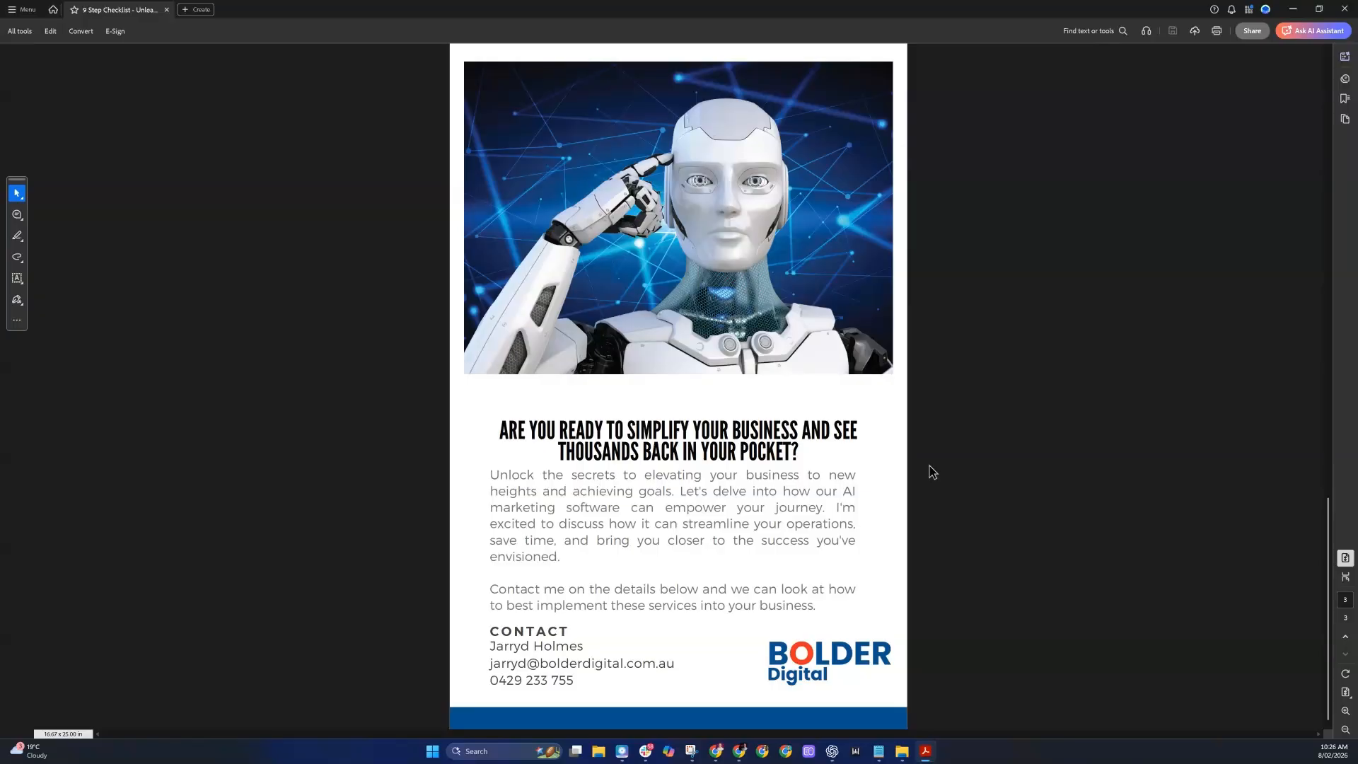
{"action": "left_click", "coordinate": [1293, 8]}
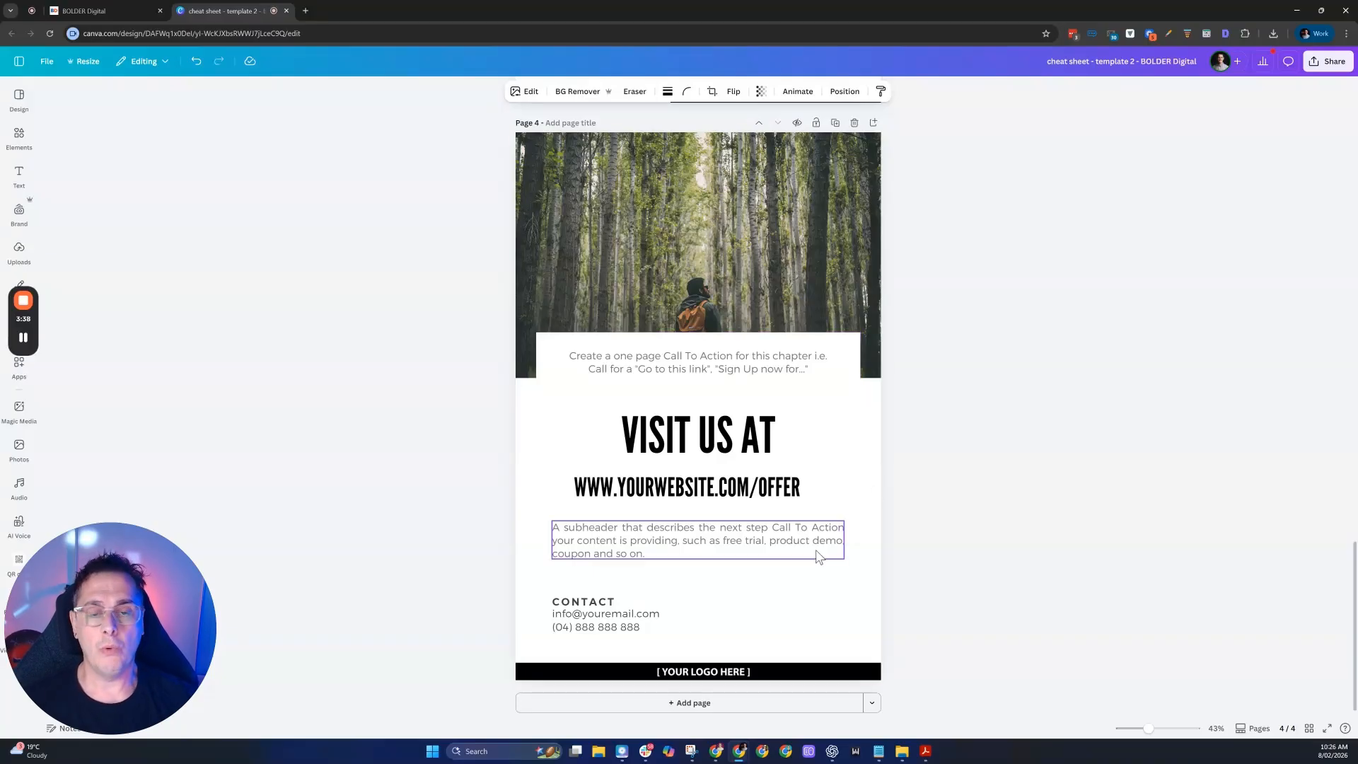
Switch to the BOLDER Digital chat automation workflow and review the filters of the Instagram, Messenger and two SMS customer-reply triggers
{"action": "left_click", "coordinate": [113, 11]}
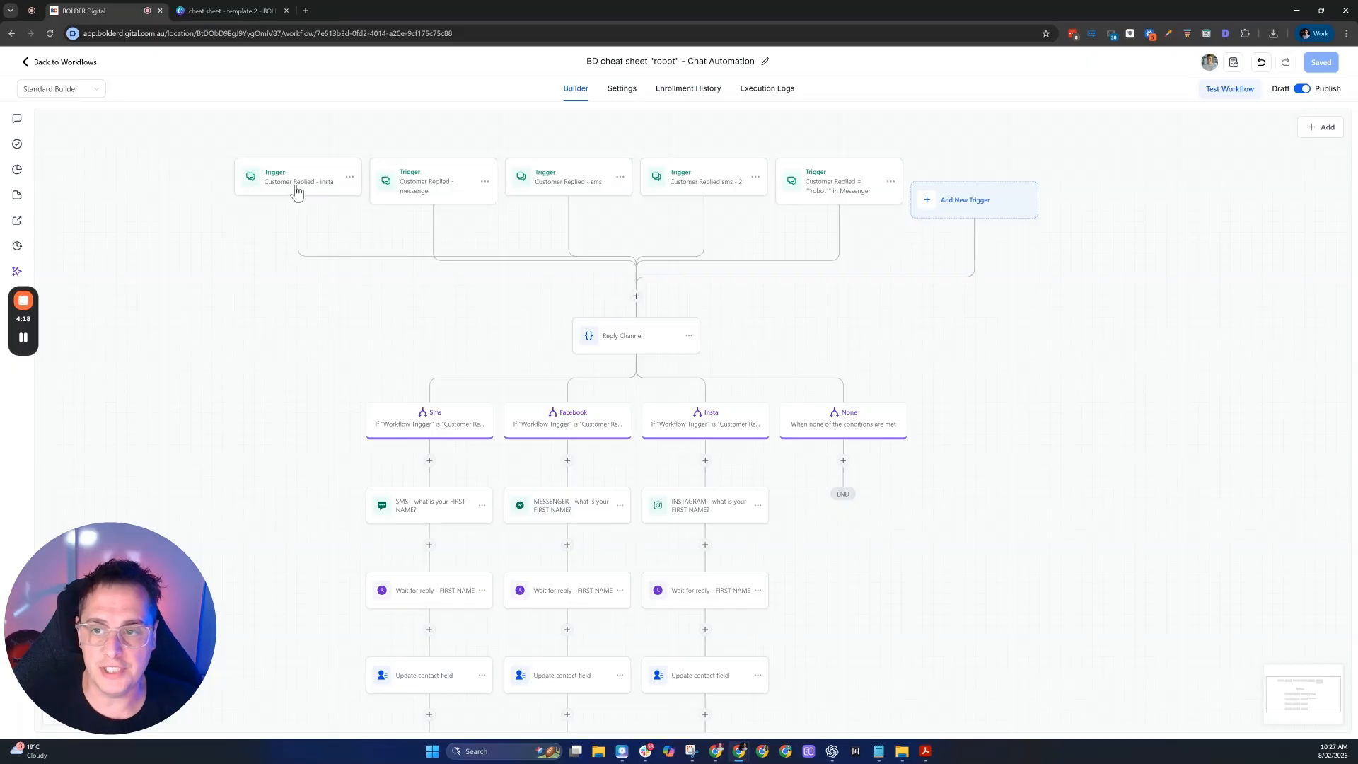
{"action": "left_click", "coordinate": [297, 192]}
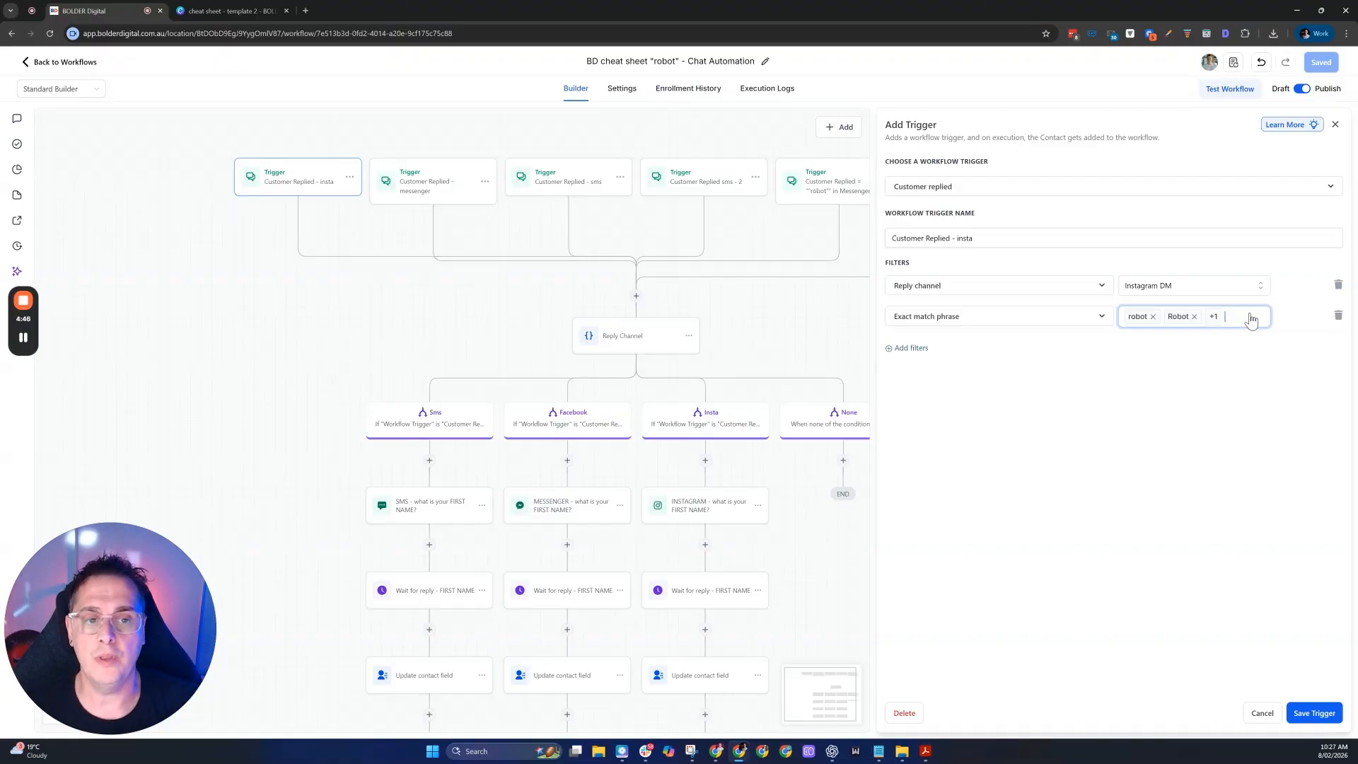
{"action": "left_click", "coordinate": [444, 175]}
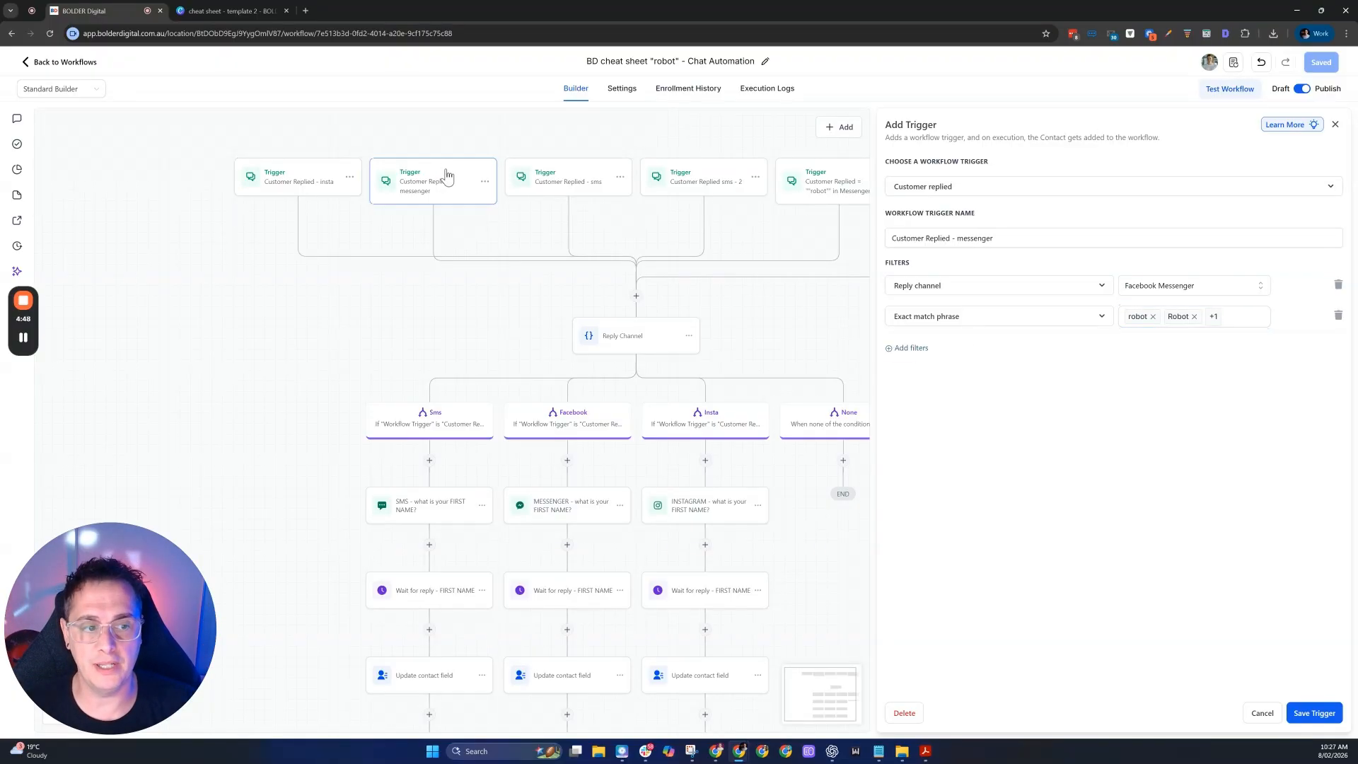
{"action": "left_click", "coordinate": [573, 178]}
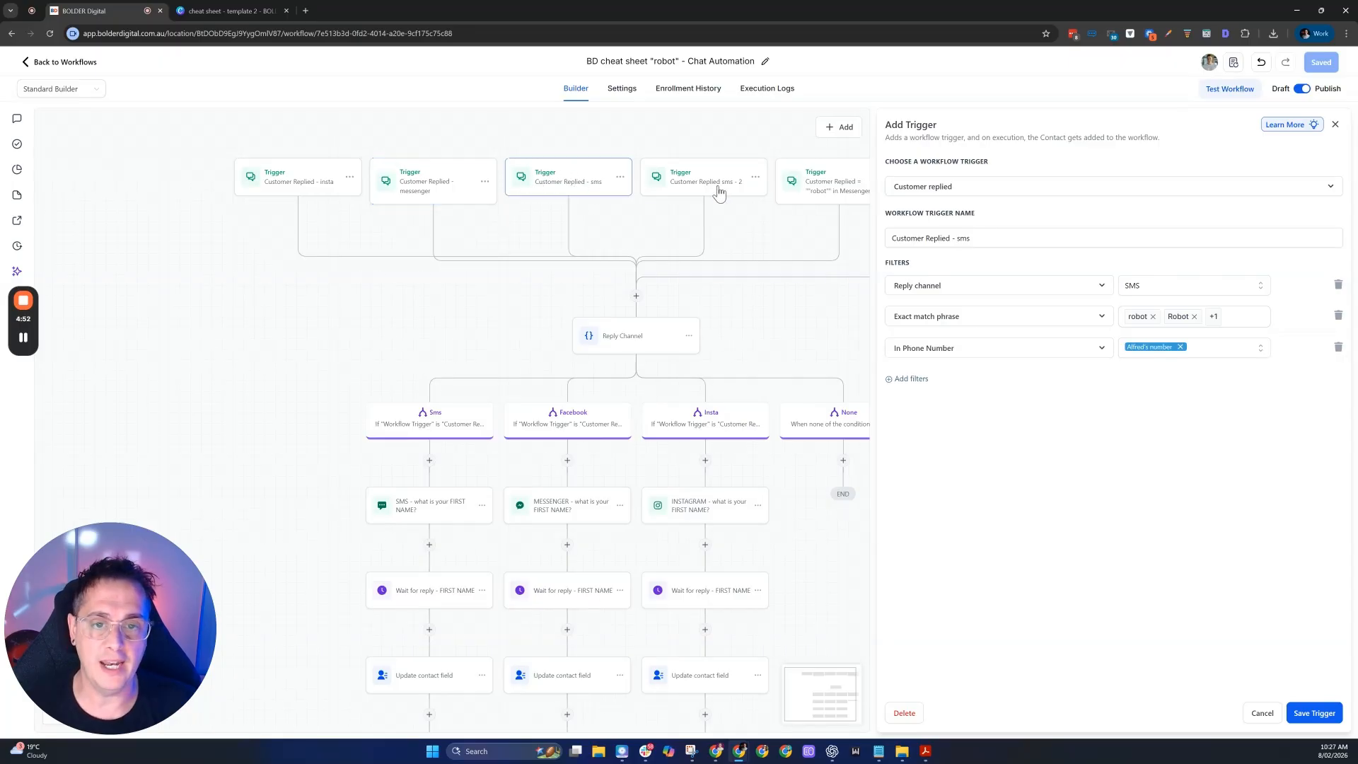
{"action": "left_click", "coordinate": [719, 192]}
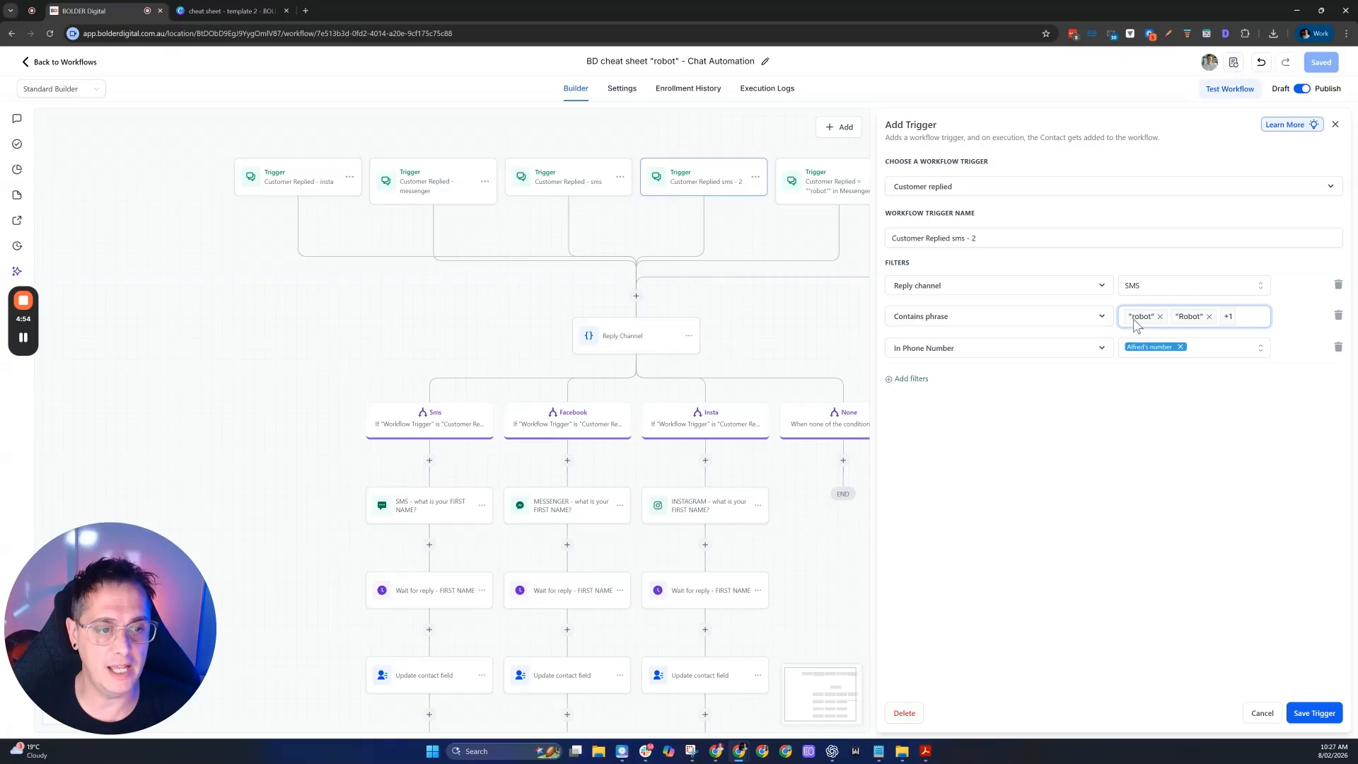
{"action": "mouse_move", "coordinate": [1227, 320]}
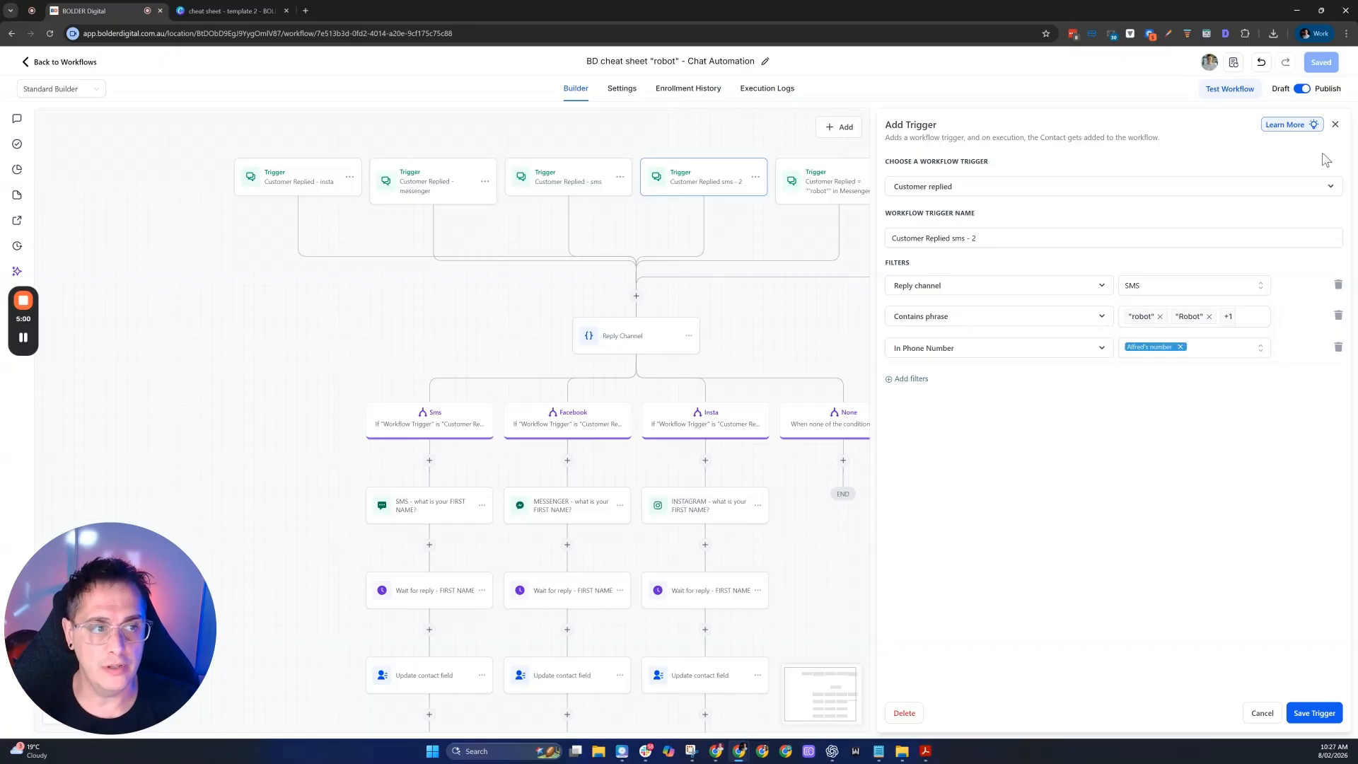
{"action": "left_click", "coordinate": [1335, 125]}
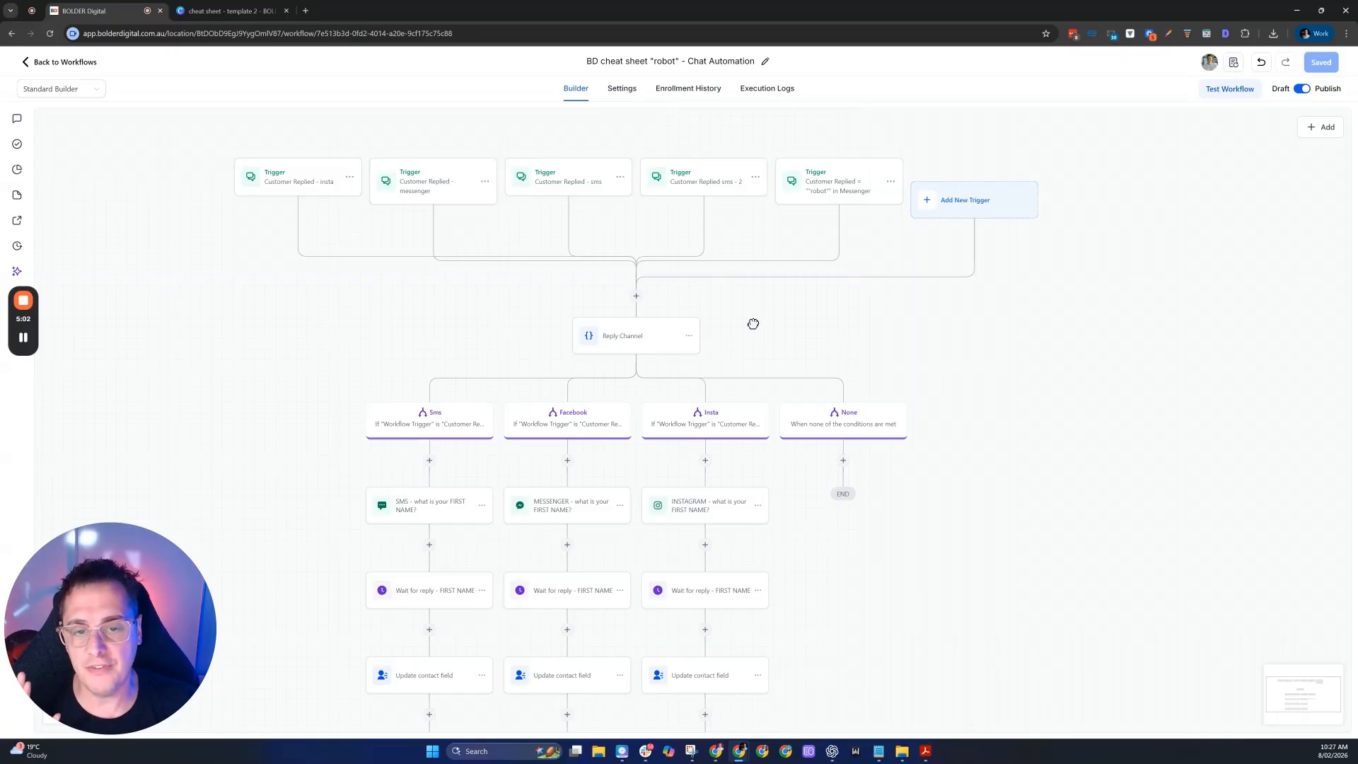
Examine the SMS branch's first-name actions: the question message, the wait for a reply and the contact field update
{"action": "left_click_drag", "start_coordinate": [752, 321], "coordinate": [827, 328]}
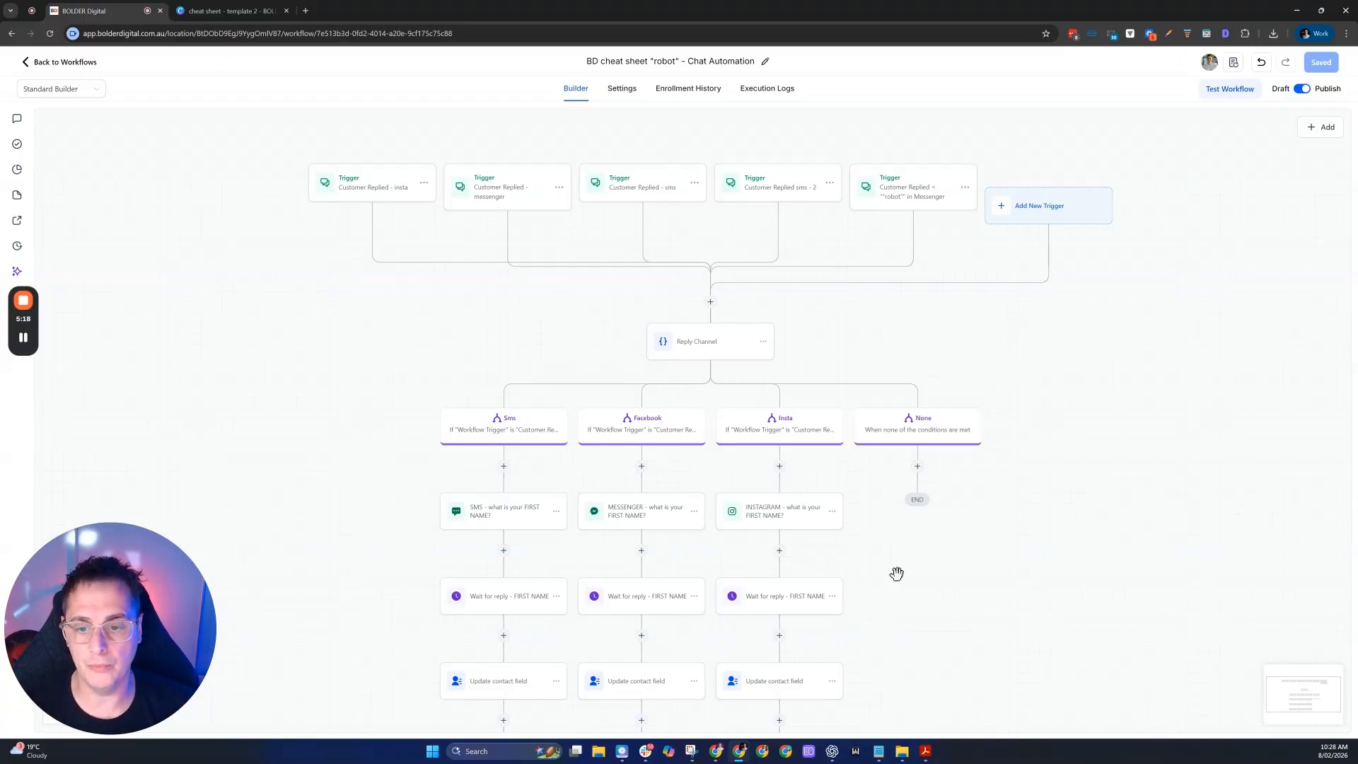
{"action": "left_click_drag", "start_coordinate": [927, 611], "coordinate": [1014, 296]}
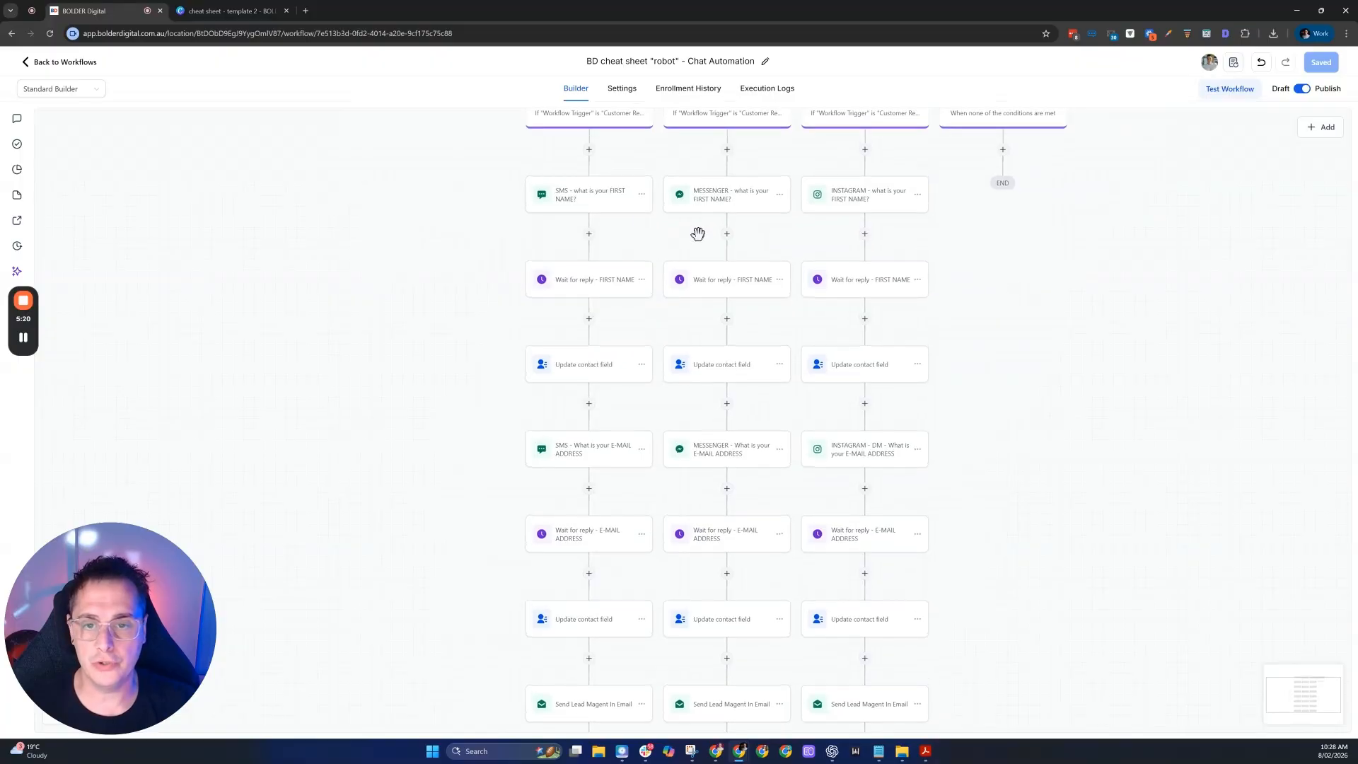
{"action": "left_click", "coordinate": [607, 207]}
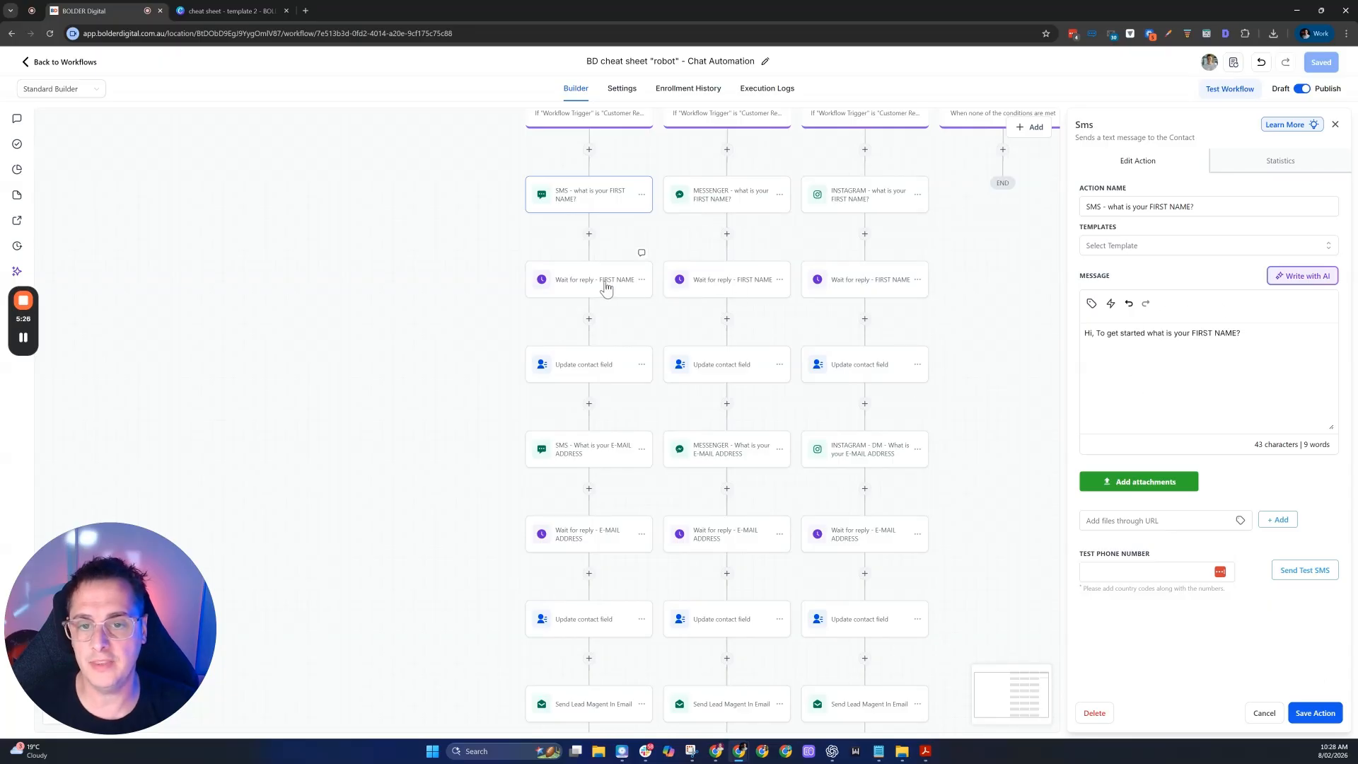
{"action": "left_click", "coordinate": [607, 284]}
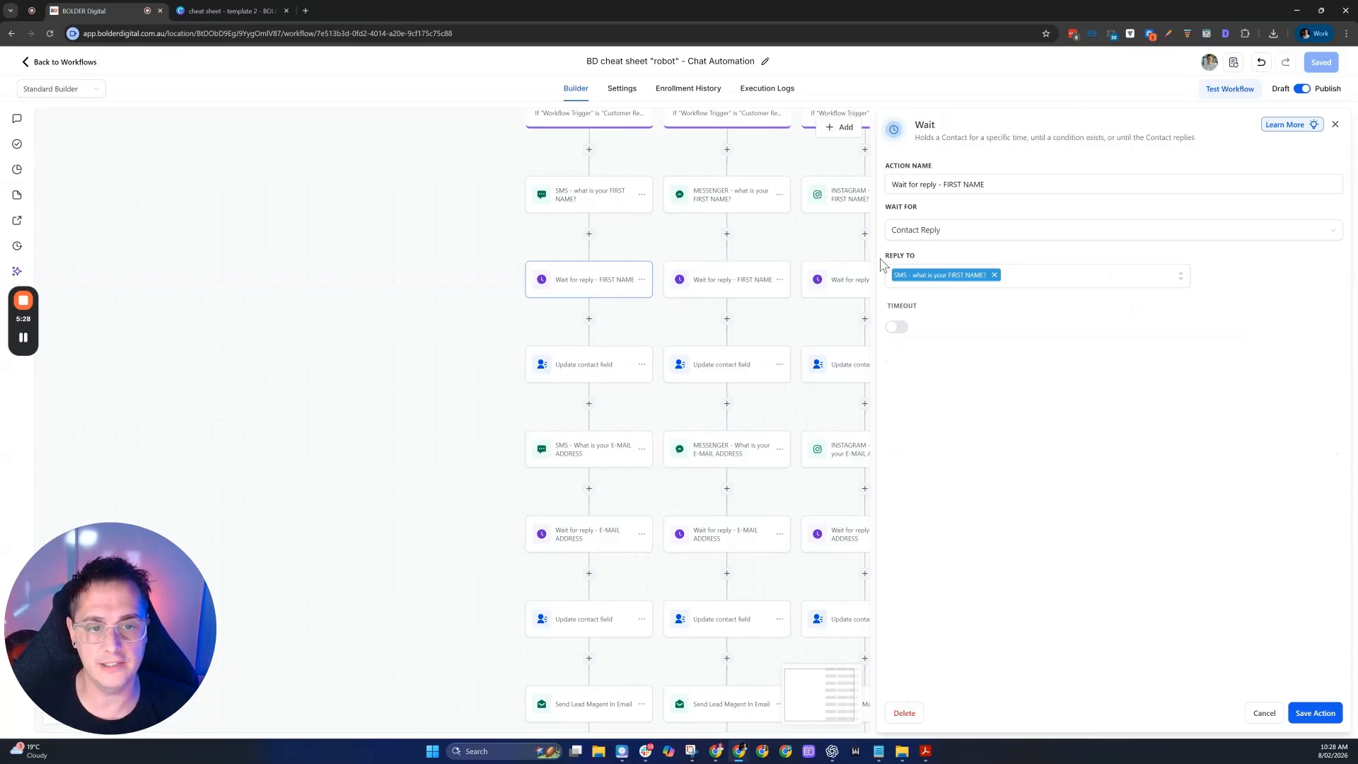
{"action": "left_click", "coordinate": [603, 377]}
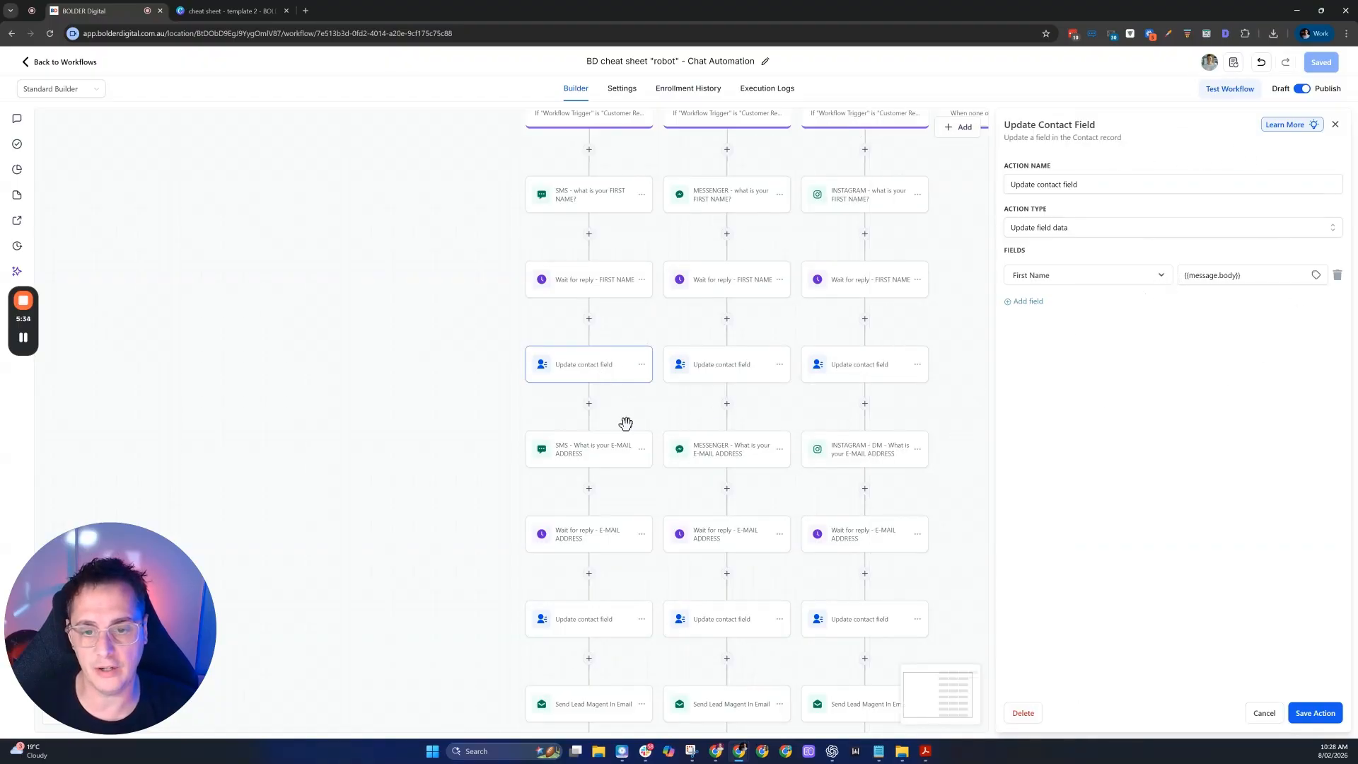
Examine the SMS branch's e-mail address actions: the question message, the wait for a reply and the contact field update
{"action": "left_click", "coordinate": [593, 450]}
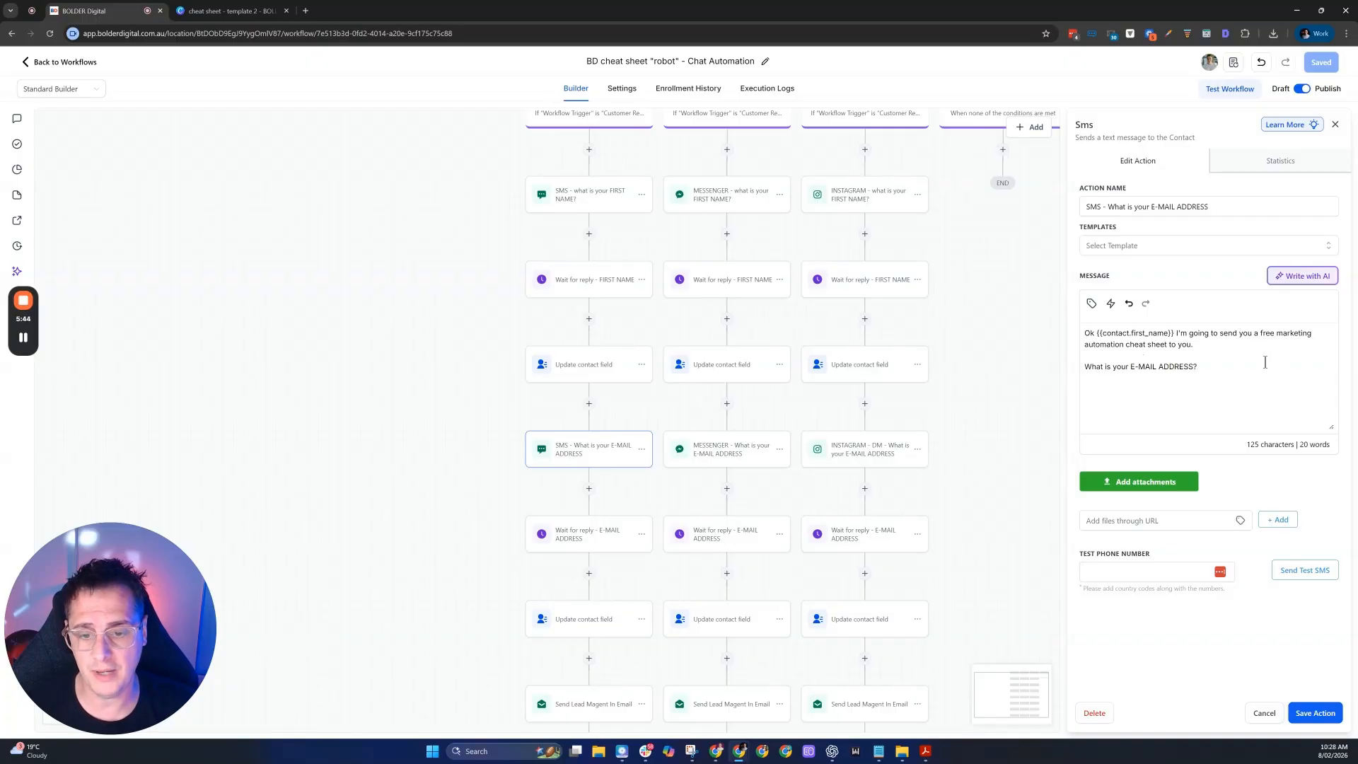
{"action": "left_click", "coordinate": [600, 538]}
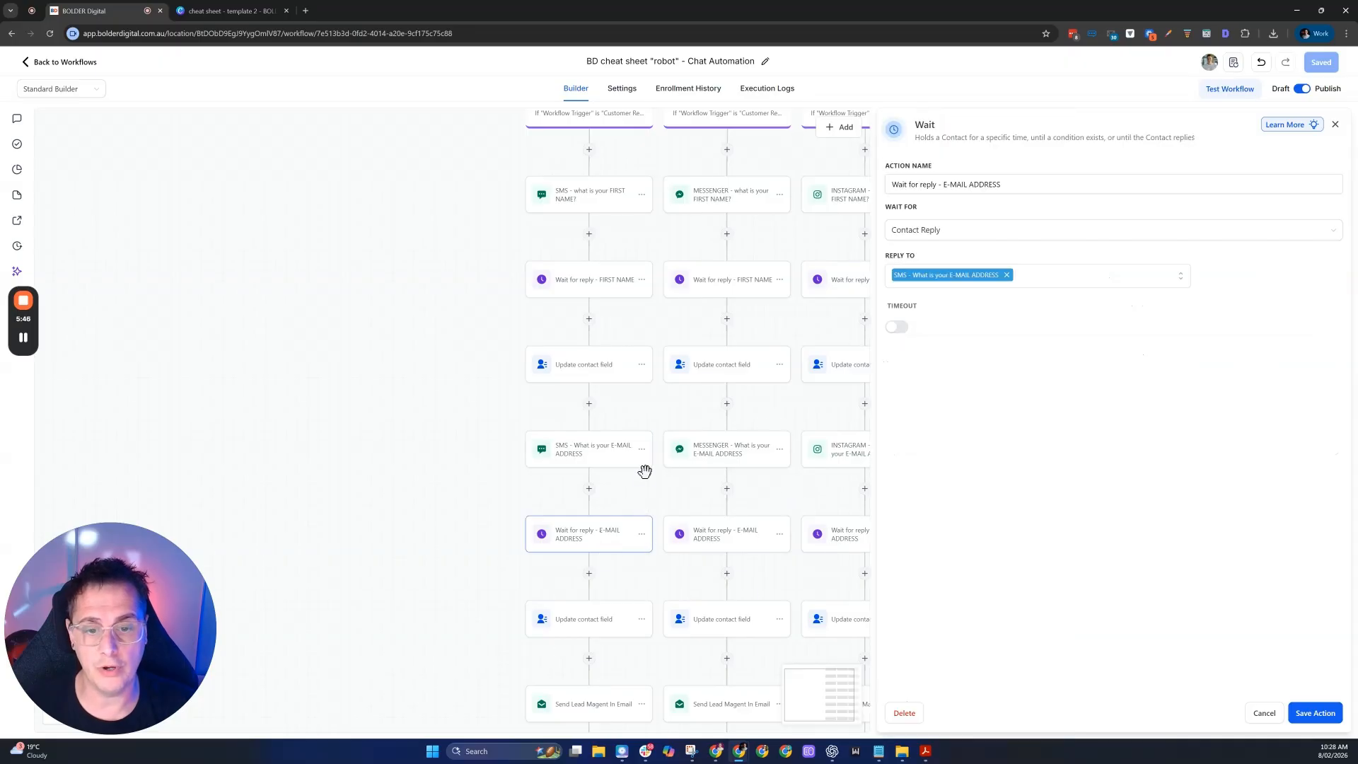
{"action": "left_click_drag", "start_coordinate": [652, 577], "coordinate": [673, 302]}
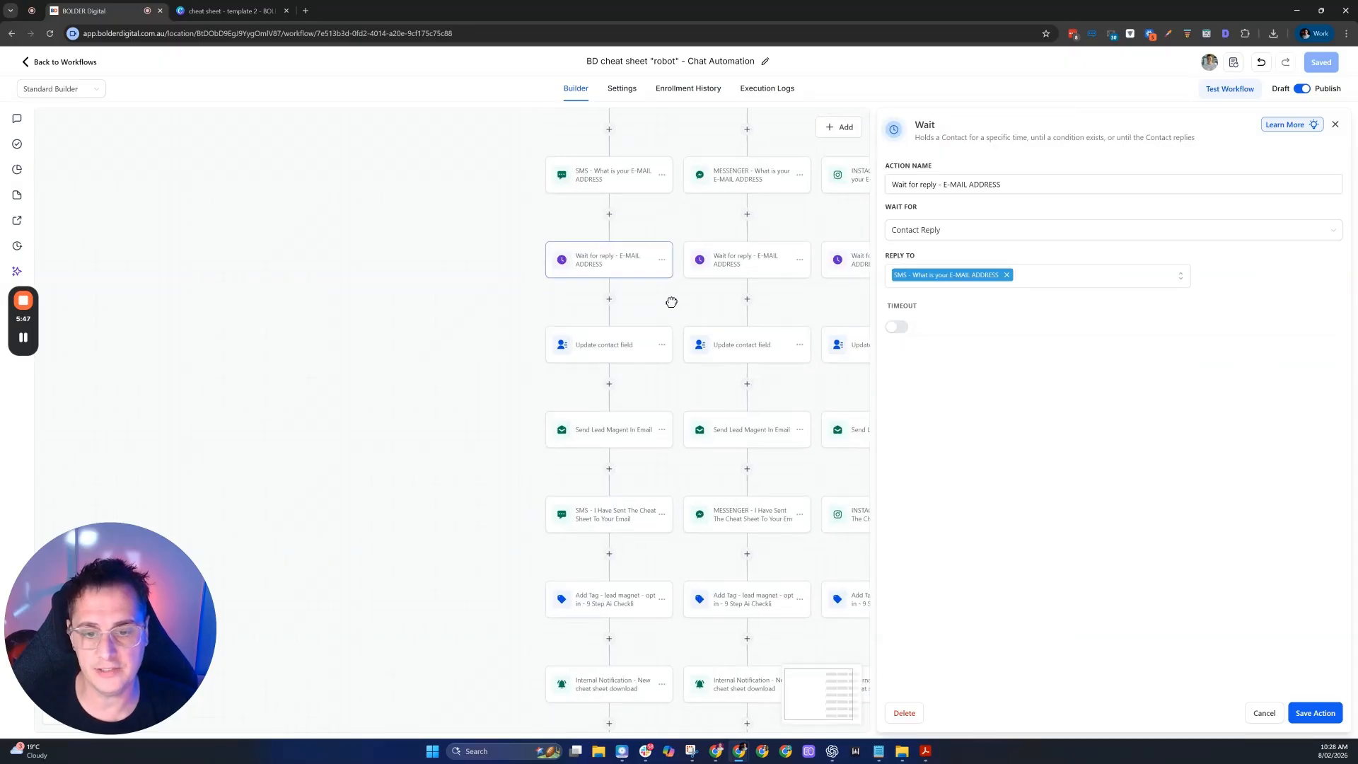
{"action": "left_click", "coordinate": [586, 359]}
{"action": "left_click_drag", "start_coordinate": [722, 379], "coordinate": [737, 304]}
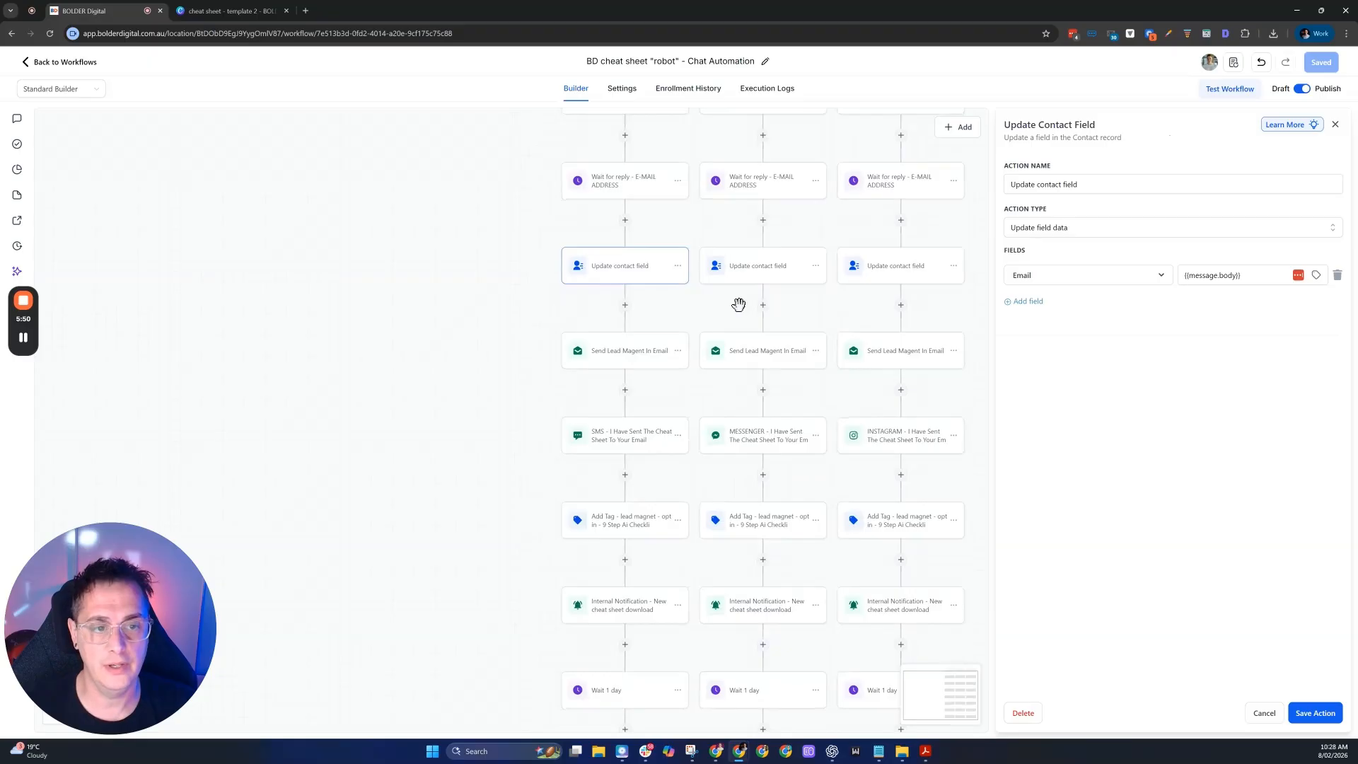
Review the subject and full message of the SMS branch's lead magnet email action, and close it without saving
{"action": "left_click", "coordinate": [606, 366]}
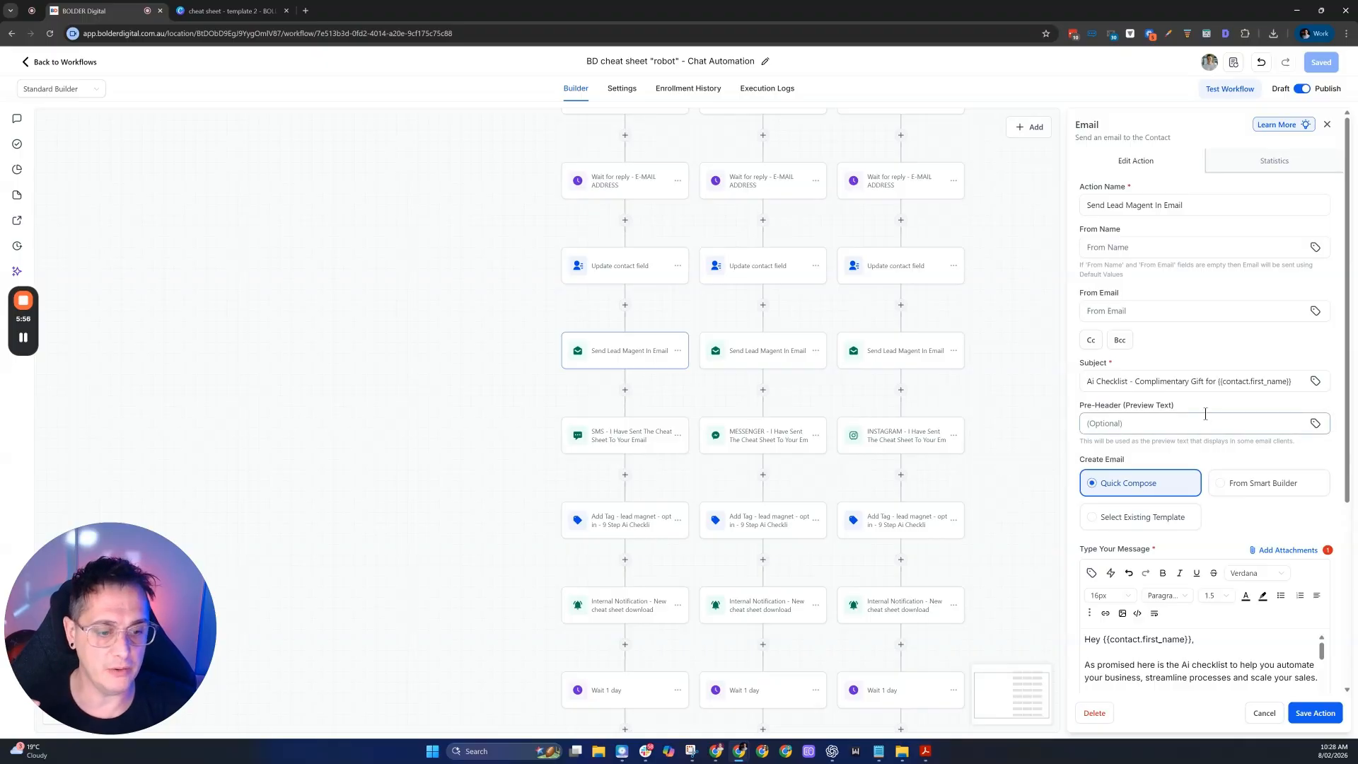
{"action": "scroll", "coordinate": [1259, 479], "scroll_direction": "down", "scroll_amount": 3}
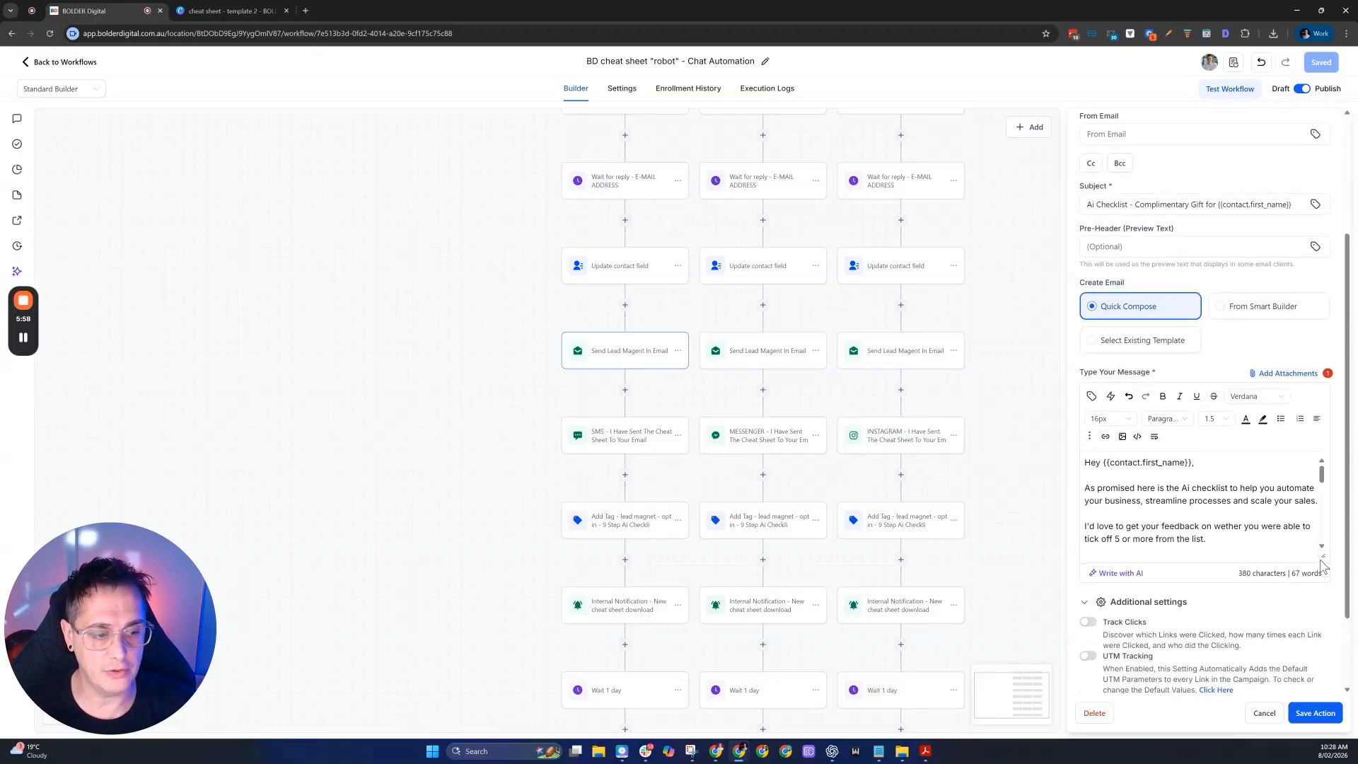
{"action": "left_click_drag", "start_coordinate": [1322, 555], "coordinate": [1320, 678]}
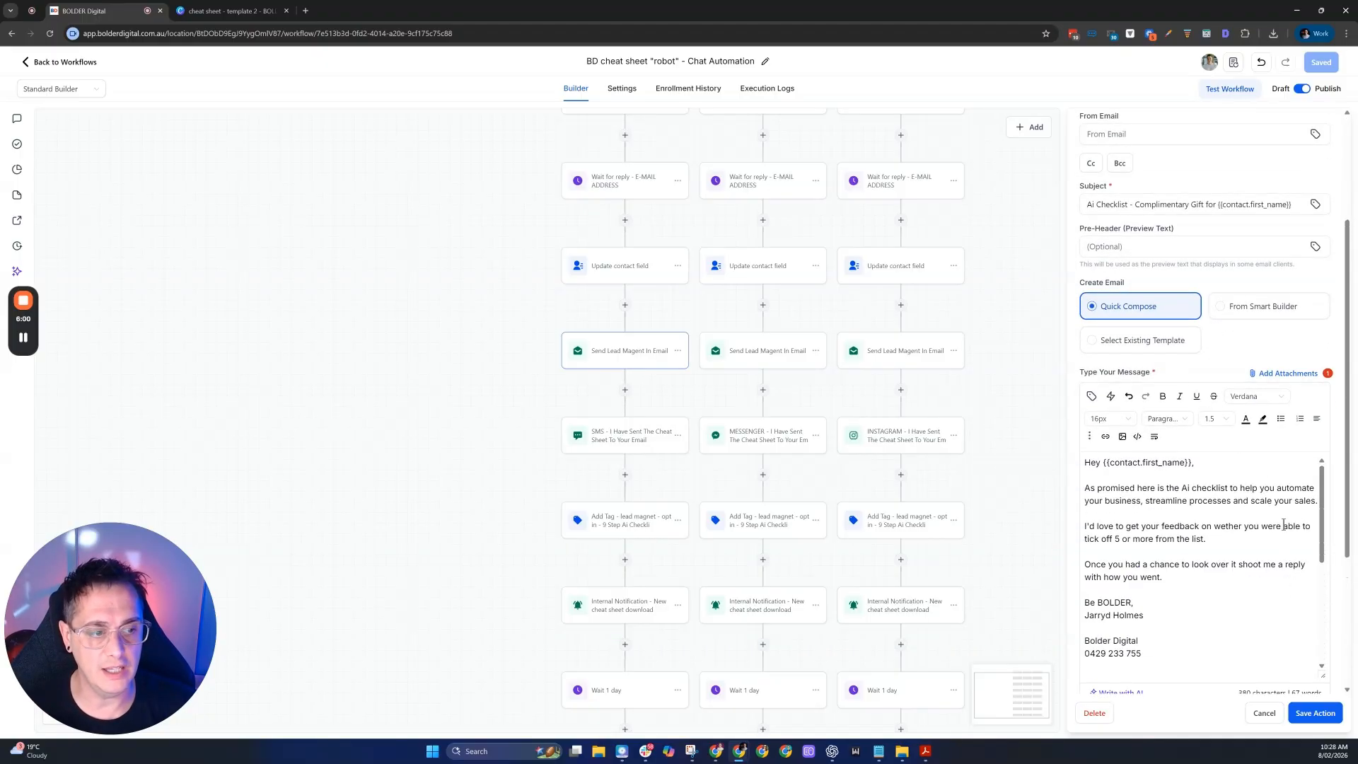
{"action": "scroll", "coordinate": [1252, 397], "scroll_direction": "up", "scroll_amount": 3}
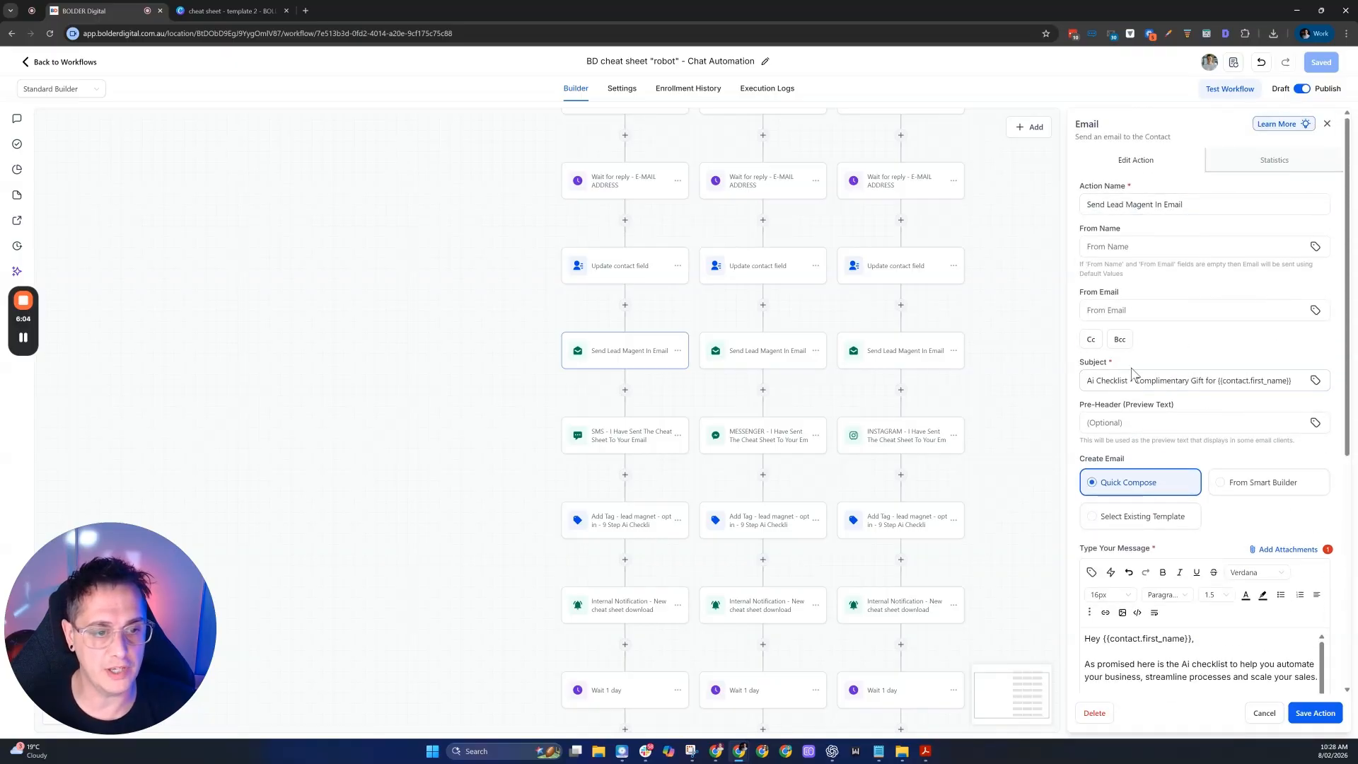
{"action": "scroll", "coordinate": [1287, 384], "scroll_direction": "down", "scroll_amount": 1}
{"action": "scroll", "coordinate": [1287, 385], "scroll_direction": "down", "scroll_amount": 3}
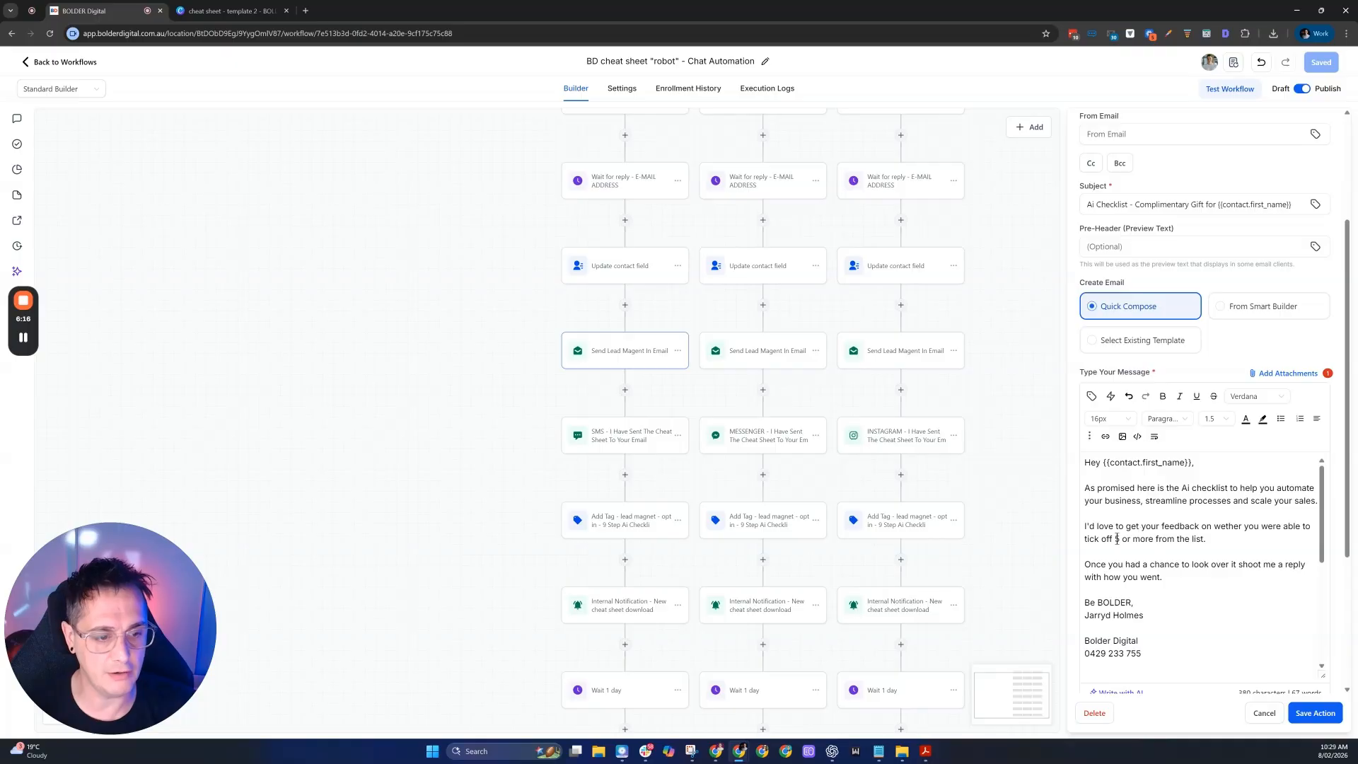
{"action": "scroll", "coordinate": [1178, 554], "scroll_direction": "down", "scroll_amount": 2}
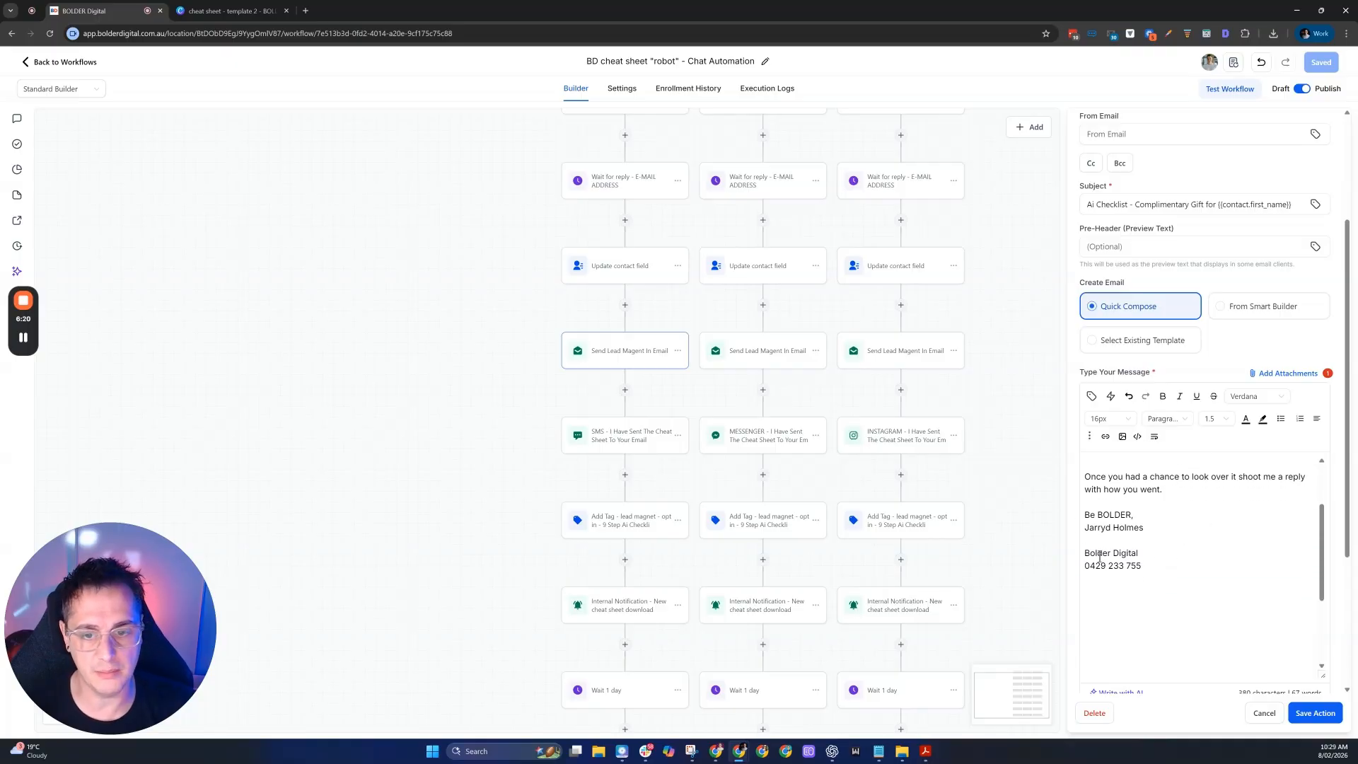
{"action": "left_click", "coordinate": [1265, 713]}
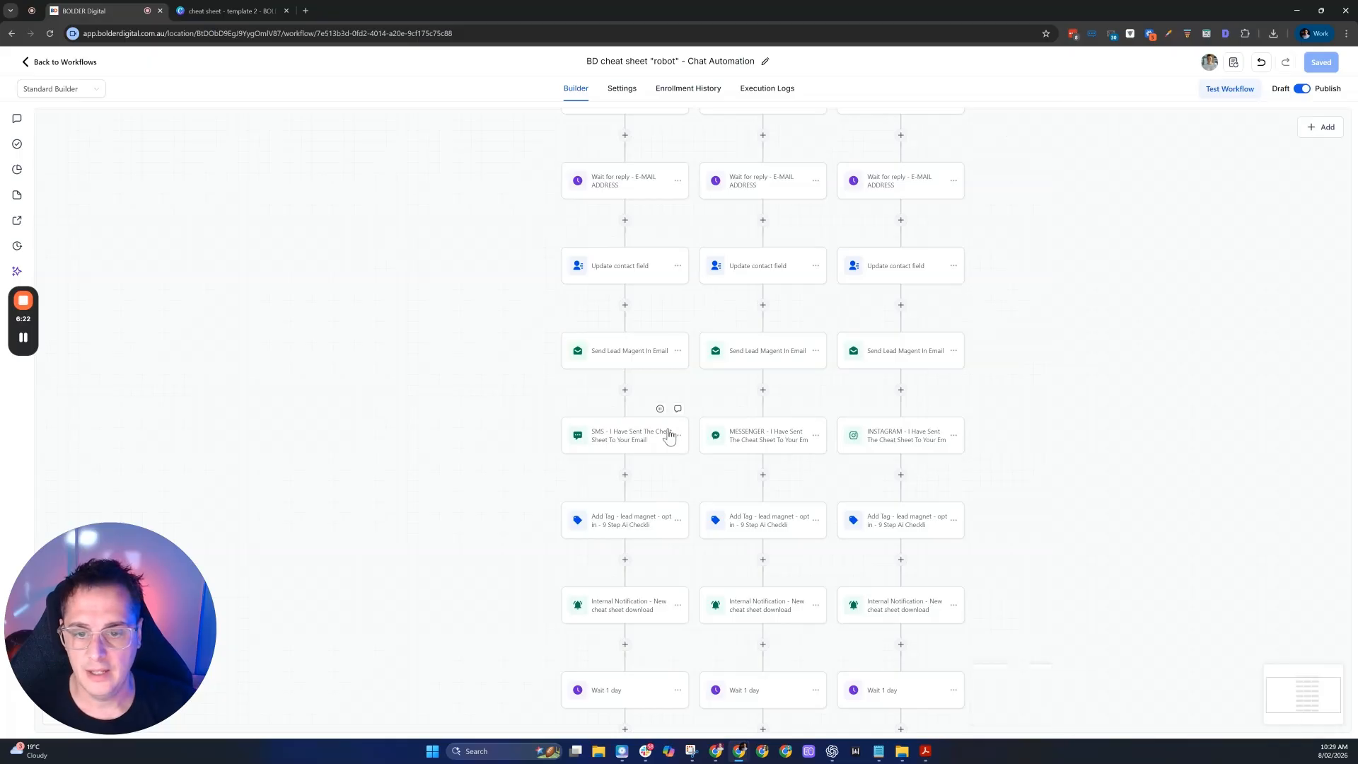
Review the SMS branch's message telling the contact that the cheat sheet has been sent to their email
{"action": "left_click", "coordinate": [605, 444]}
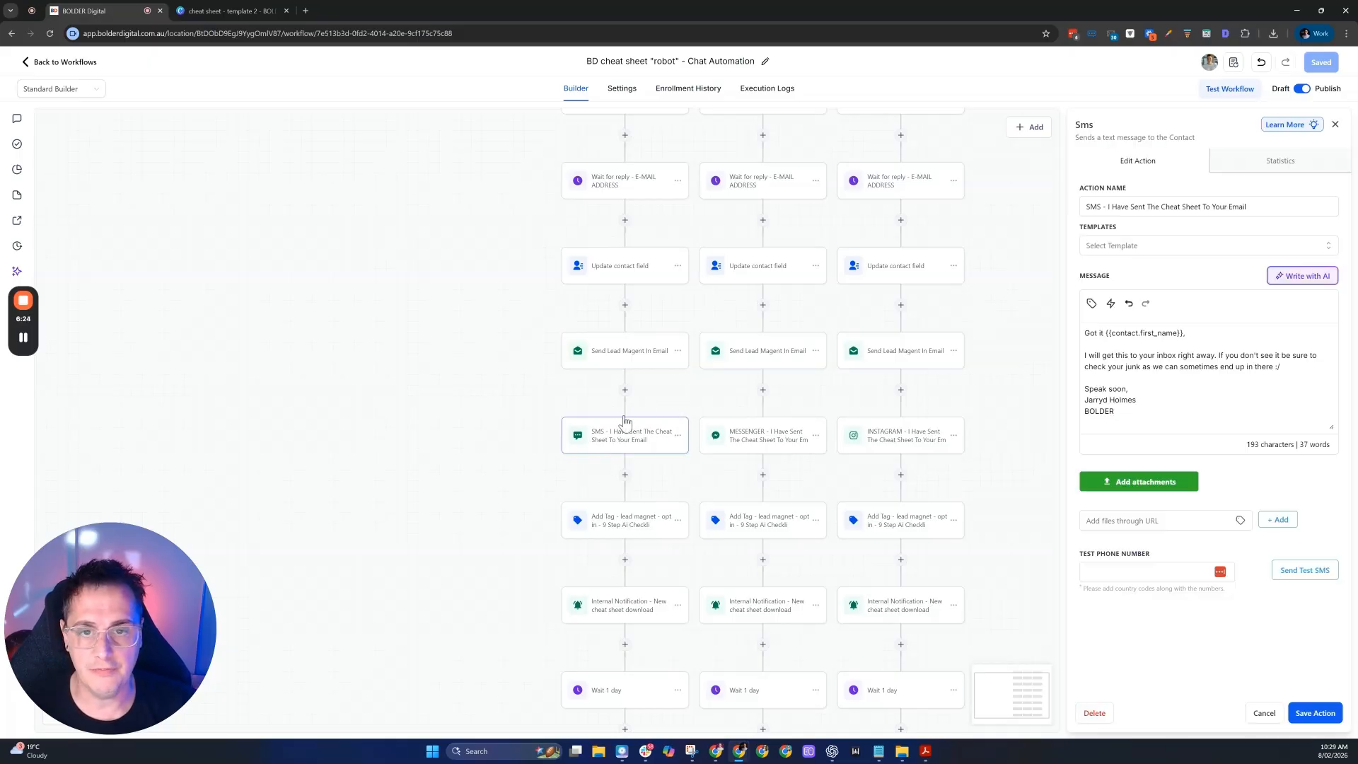
{"action": "scroll", "coordinate": [606, 299], "scroll_direction": "up", "scroll_amount": 2}
{"action": "scroll", "coordinate": [616, 453], "scroll_direction": "down", "scroll_amount": 2}
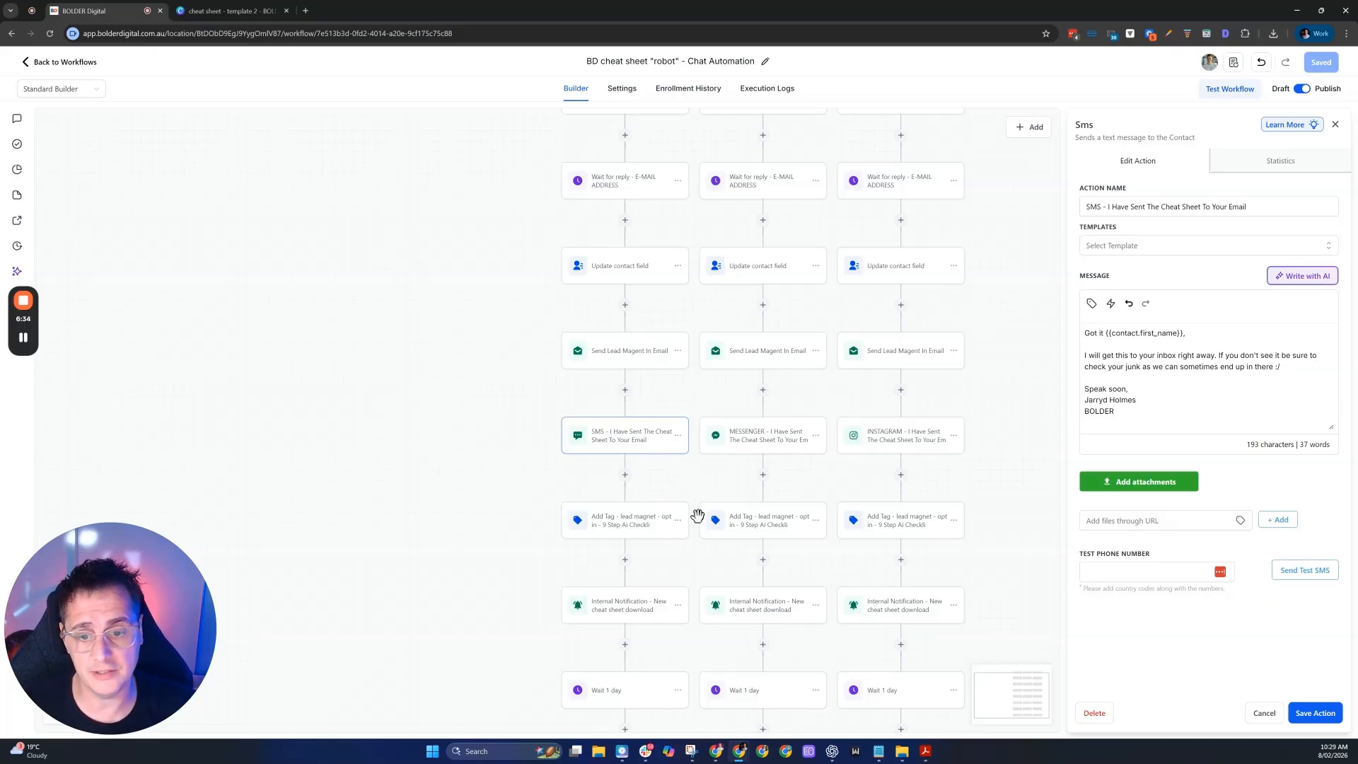
Examine the SMS branch's lead magnet opt-in tag action and the internal notification for a new cheat sheet download
{"action": "left_click_drag", "start_coordinate": [697, 516], "coordinate": [703, 291]}
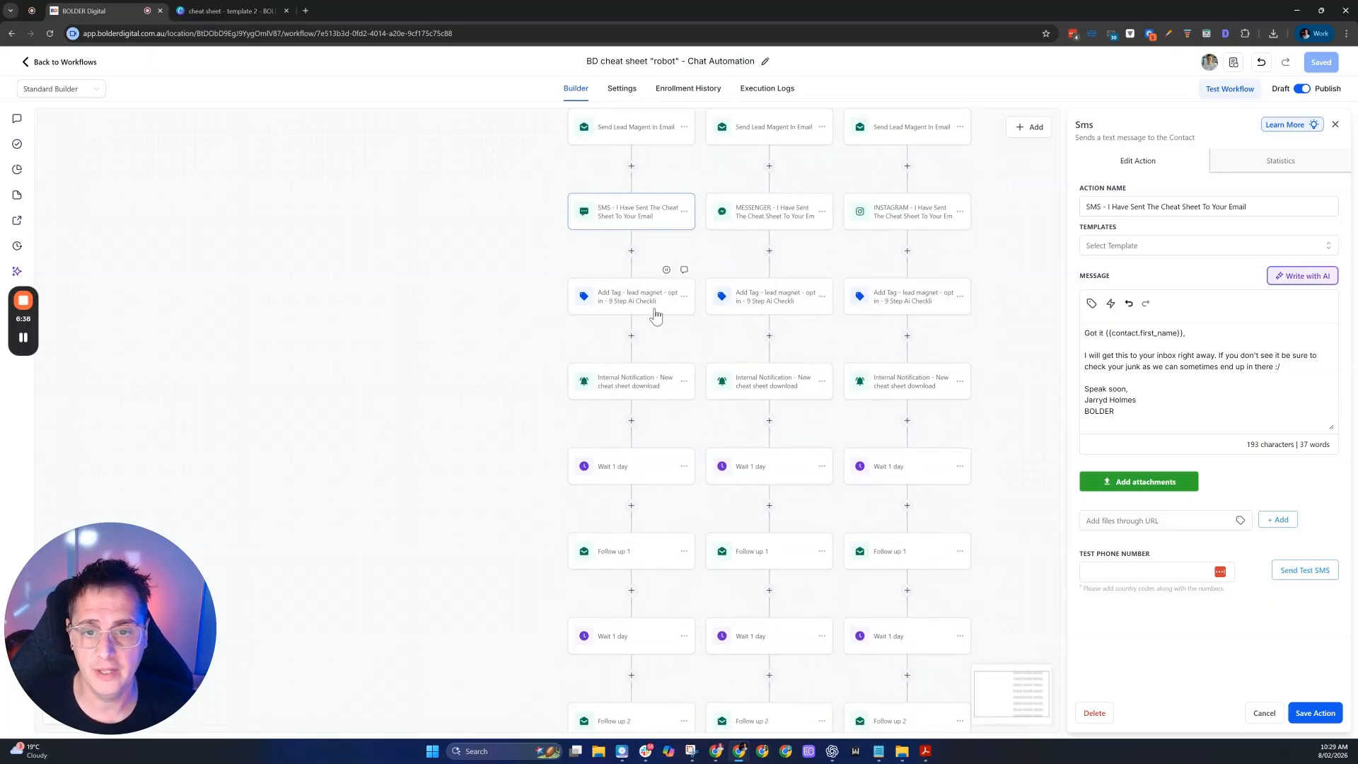
{"action": "left_click", "coordinate": [636, 301]}
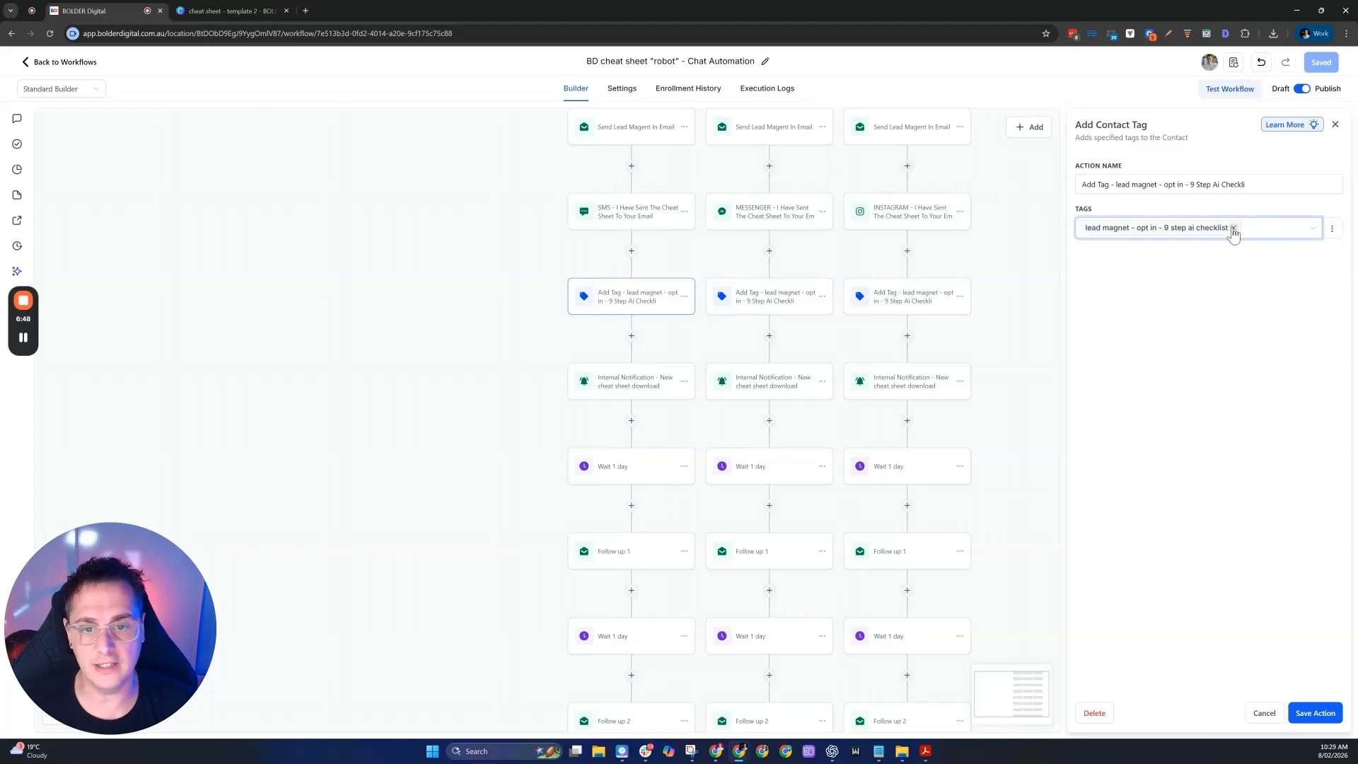
{"action": "left_click", "coordinate": [596, 391]}
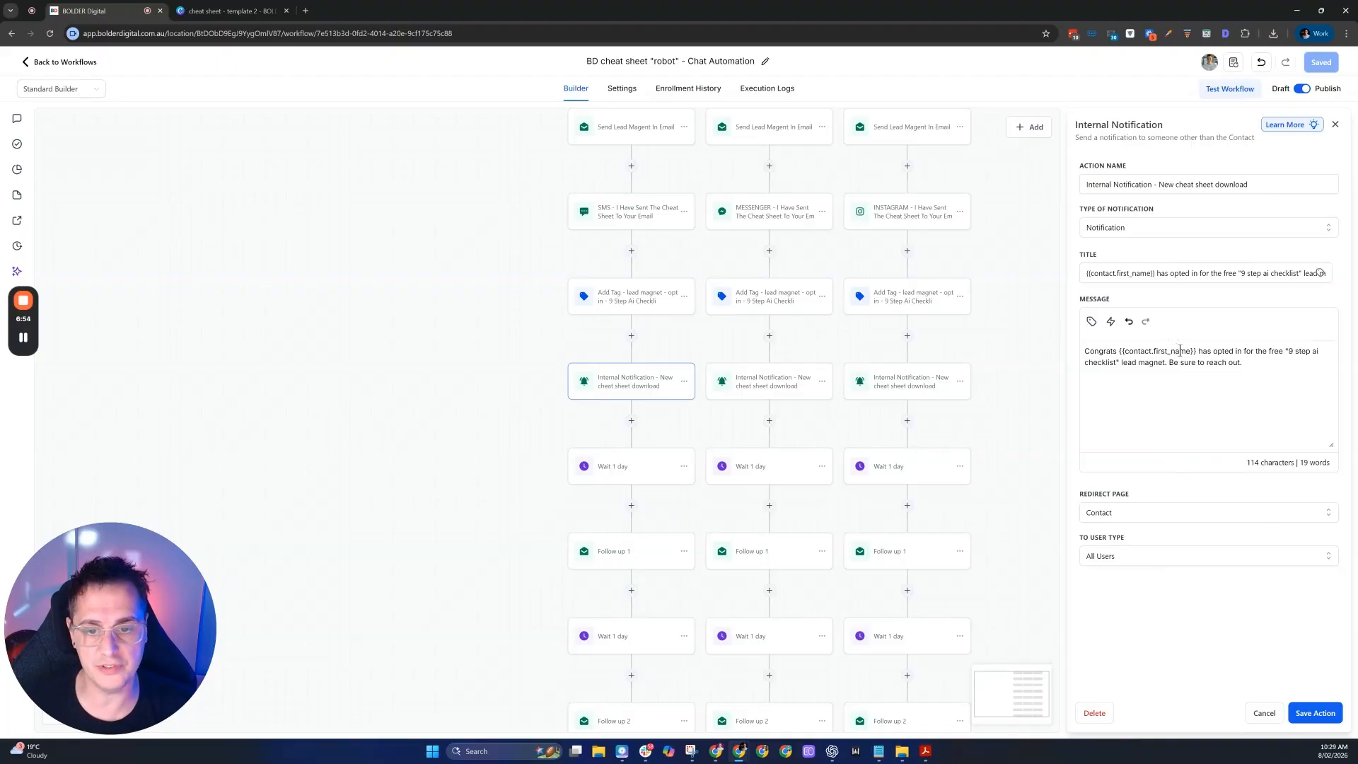
Review the SMS branch's first 1-day wait and the full Follow up 1 email, and close it without saving
{"action": "left_click_drag", "start_coordinate": [749, 436], "coordinate": [752, 266]}
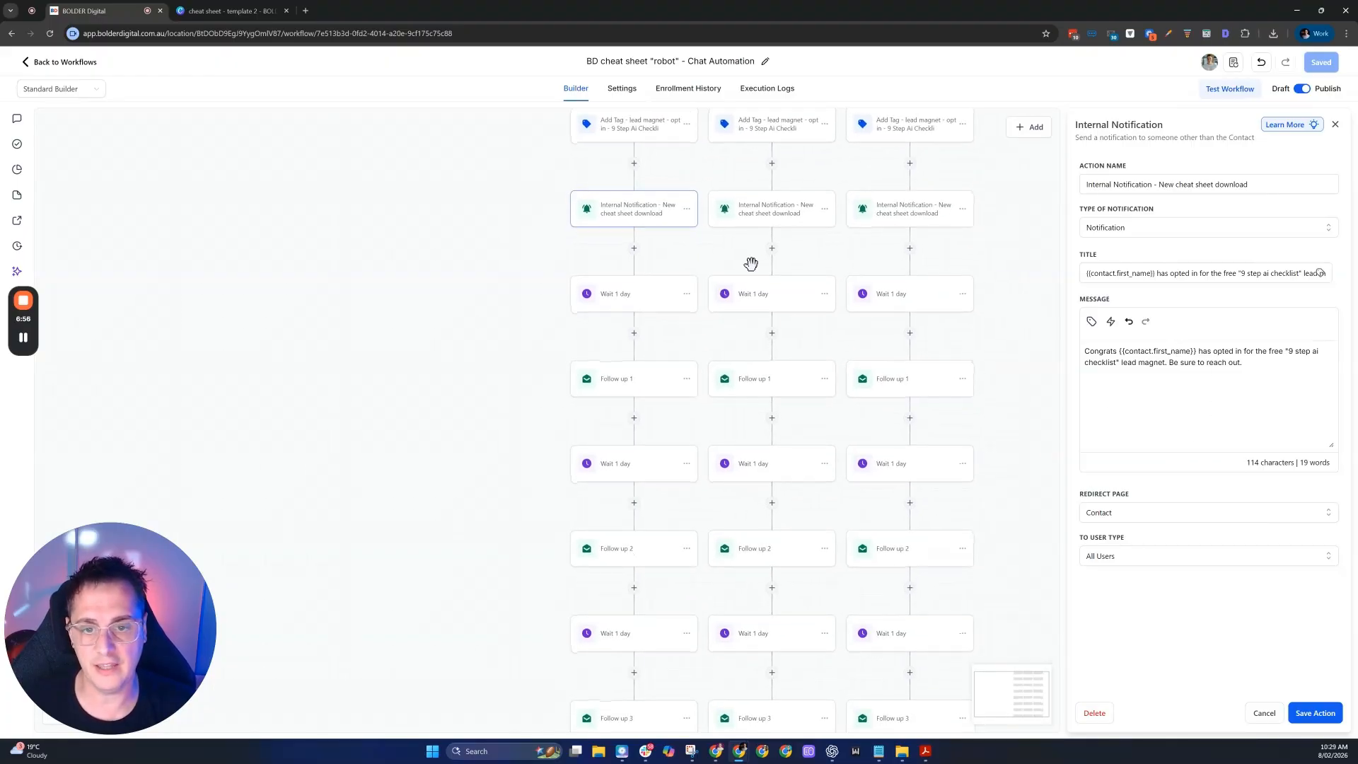
{"action": "left_click", "coordinate": [648, 300]}
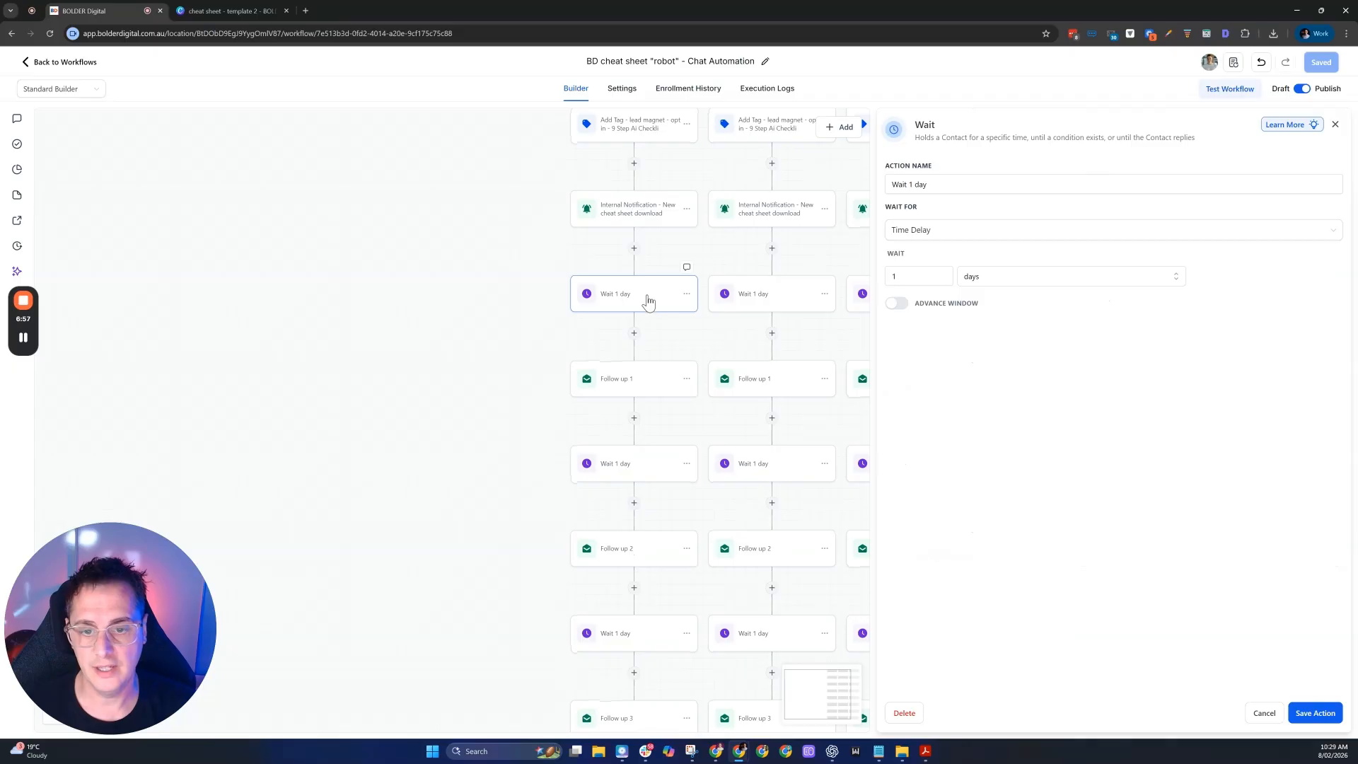
{"action": "left_click", "coordinate": [666, 389]}
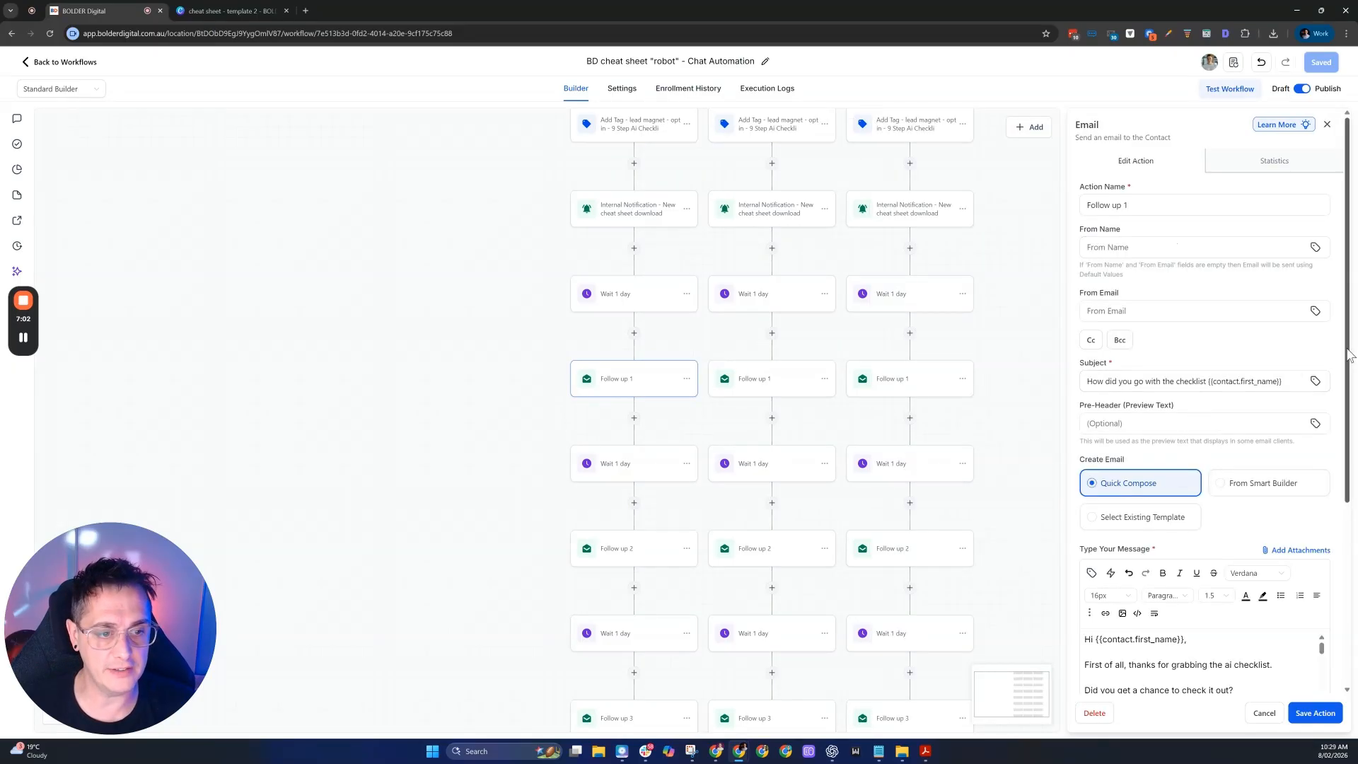
{"action": "scroll", "coordinate": [1352, 388], "scroll_direction": "down", "scroll_amount": 3}
{"action": "scroll", "coordinate": [1353, 388], "scroll_direction": "down", "scroll_amount": 4}
{"action": "scroll", "coordinate": [1224, 540], "scroll_direction": "down", "scroll_amount": 5}
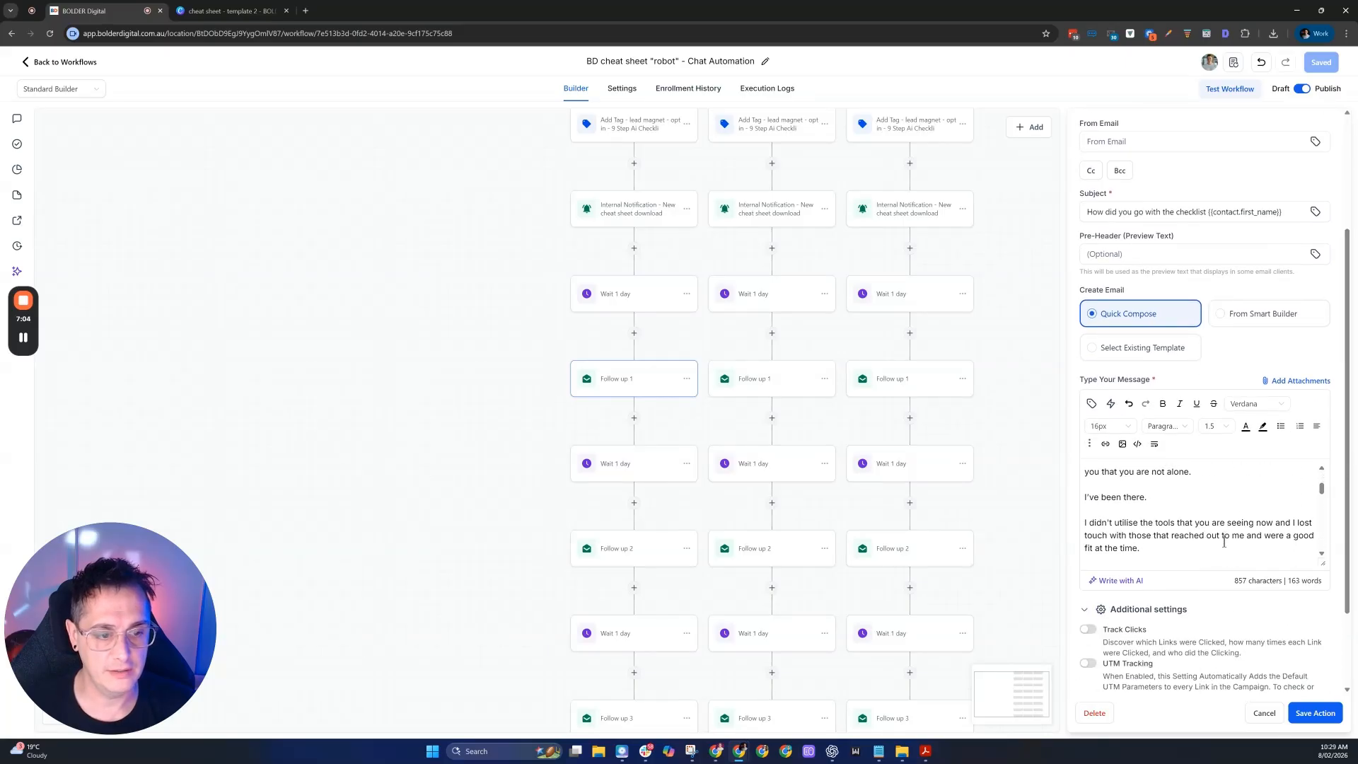
{"action": "scroll", "coordinate": [1224, 540], "scroll_direction": "down", "scroll_amount": 10}
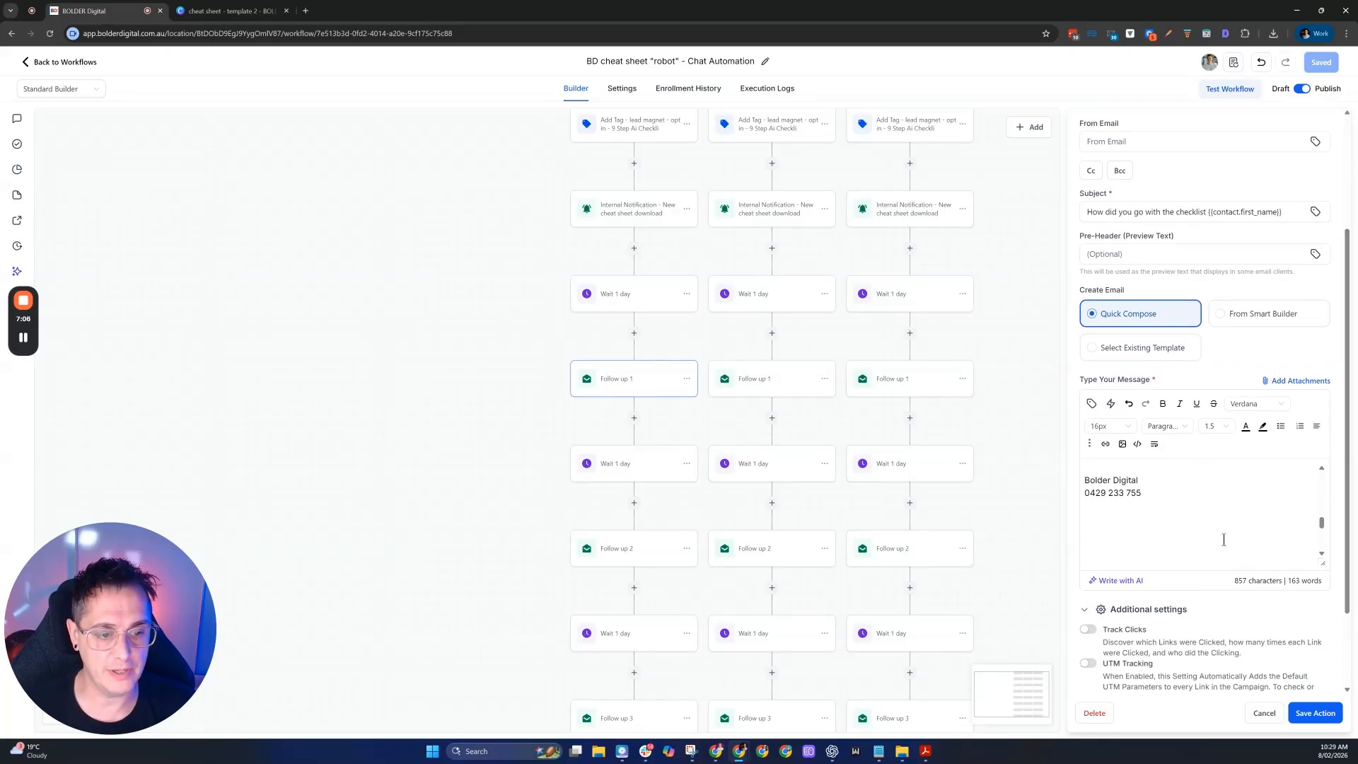
{"action": "scroll", "coordinate": [452, 531], "scroll_direction": "down", "scroll_amount": 5}
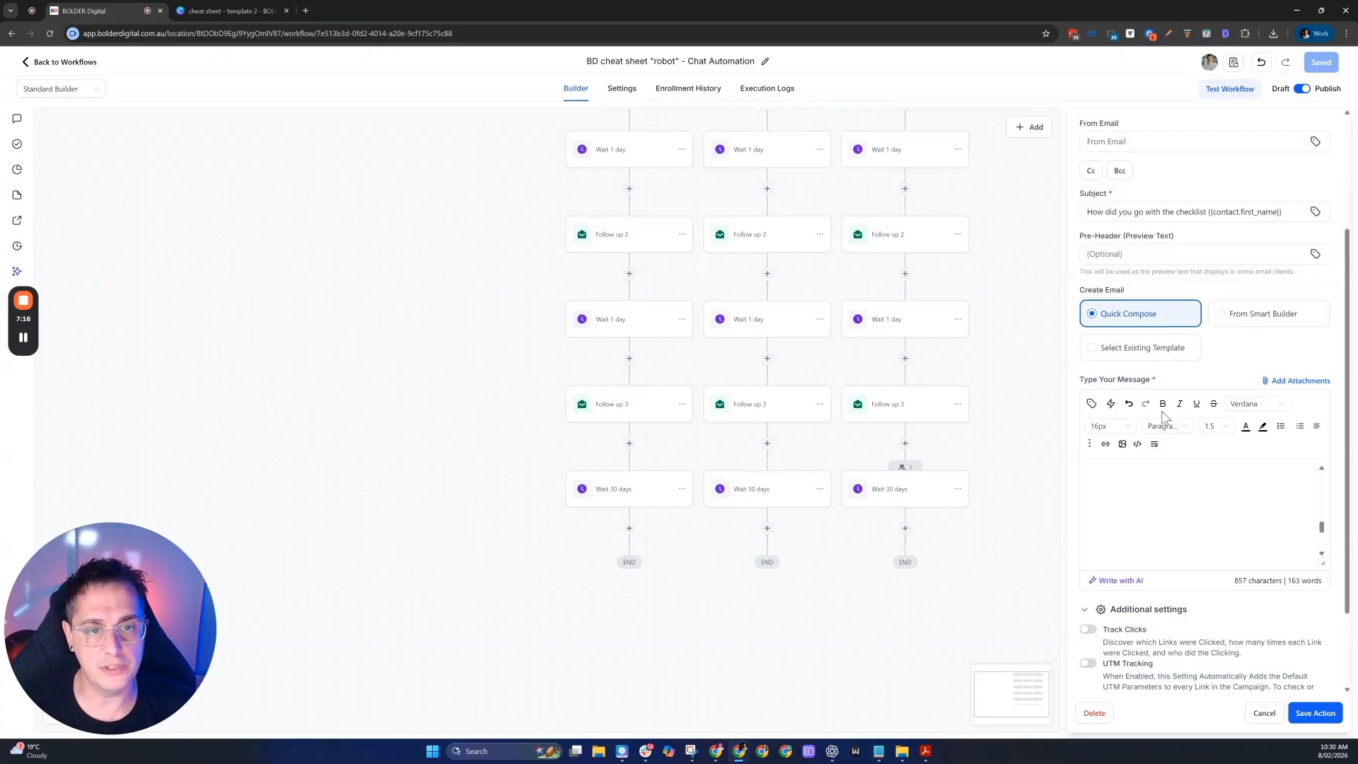
{"action": "scroll", "coordinate": [1133, 329], "scroll_direction": "up", "scroll_amount": 4}
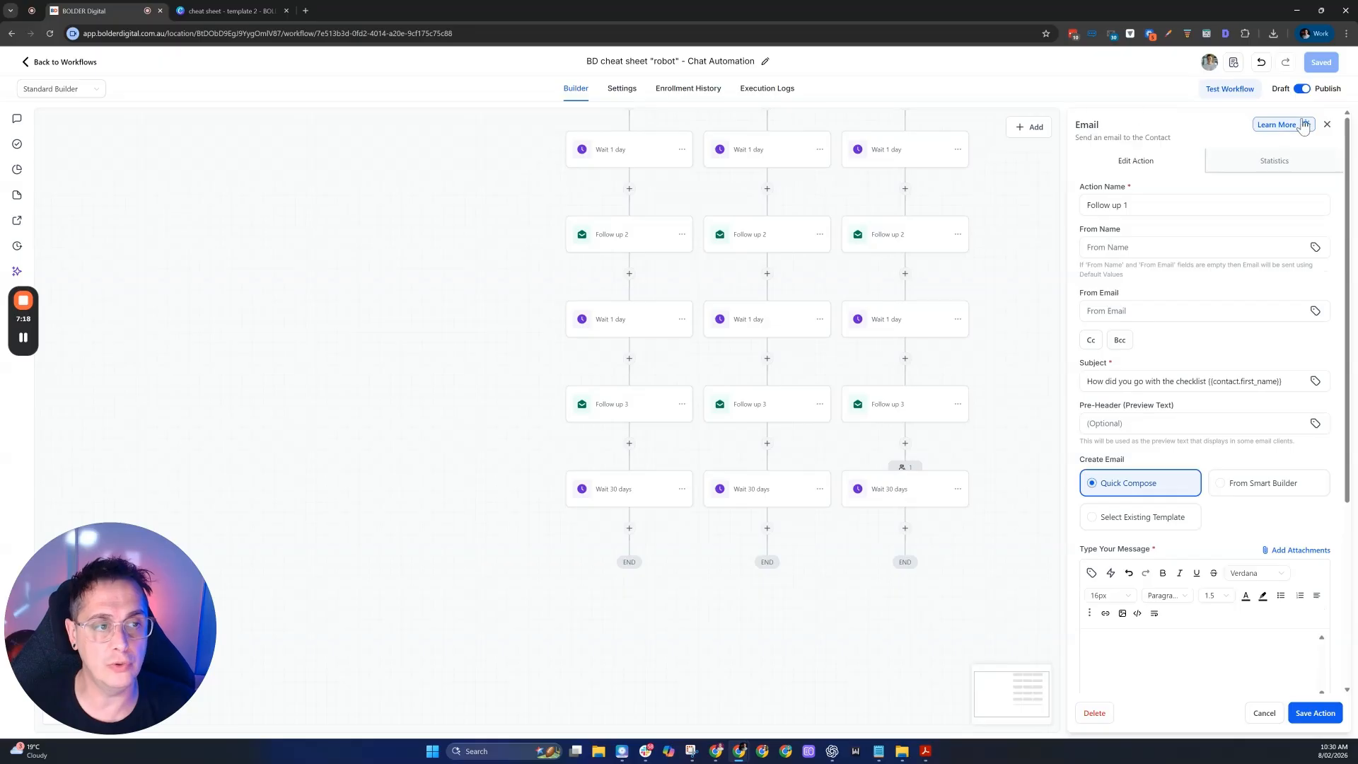
{"action": "left_click", "coordinate": [1325, 125]}
Look back over the SMS, Facebook and Insta branches from the follow-up emails up to the workflow's triggers
{"action": "scroll", "coordinate": [1068, 291], "scroll_direction": "up", "scroll_amount": 5}
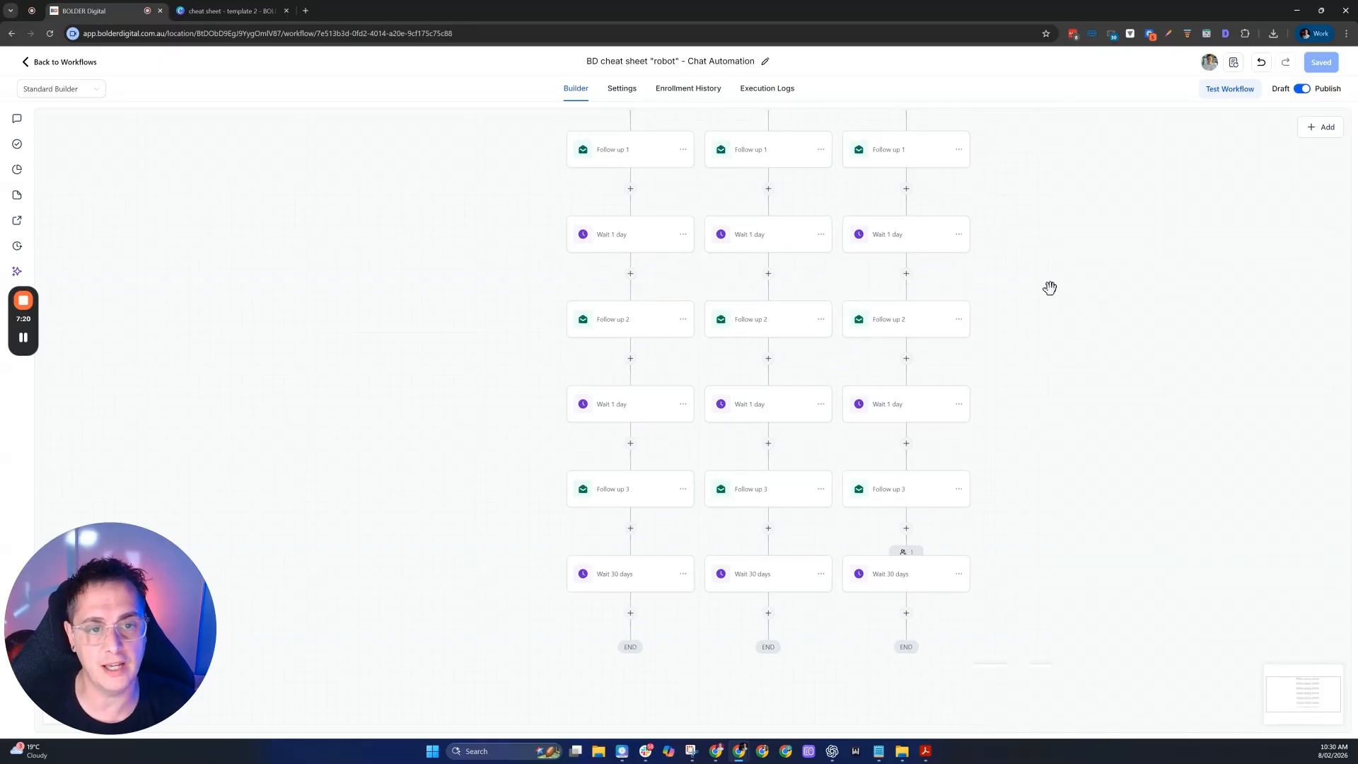
{"action": "scroll", "coordinate": [1014, 277], "scroll_direction": "up", "scroll_amount": 6}
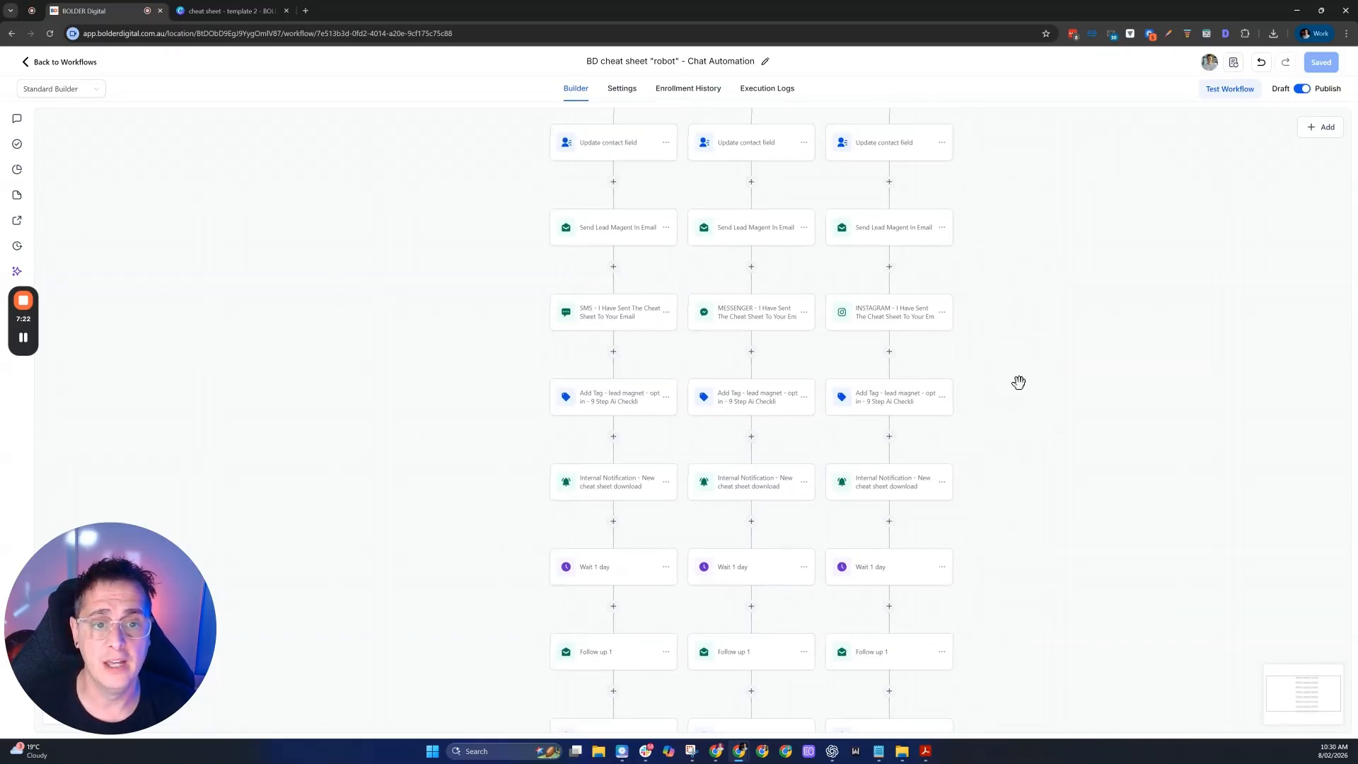
{"action": "scroll", "coordinate": [1019, 474], "scroll_direction": "up", "scroll_amount": 6}
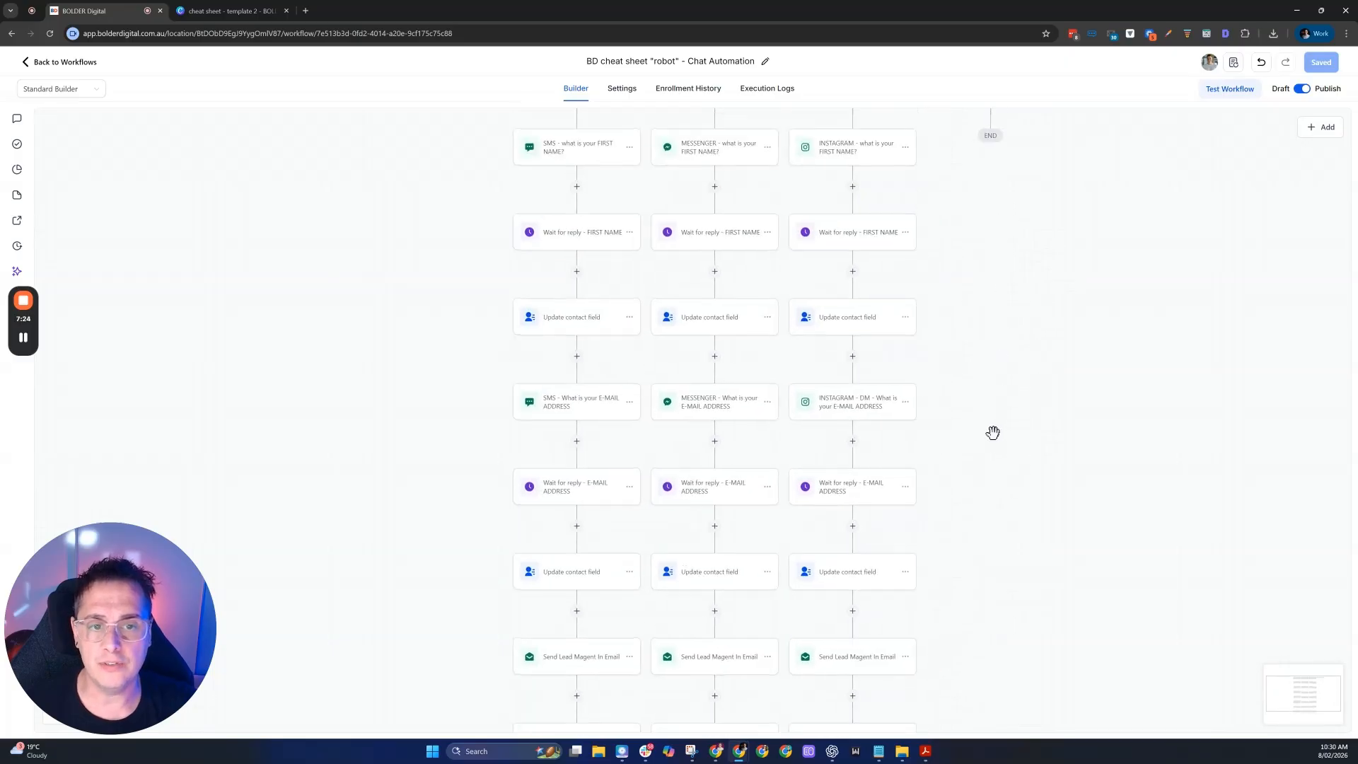
{"action": "scroll", "coordinate": [969, 460], "scroll_direction": "up", "scroll_amount": 2}
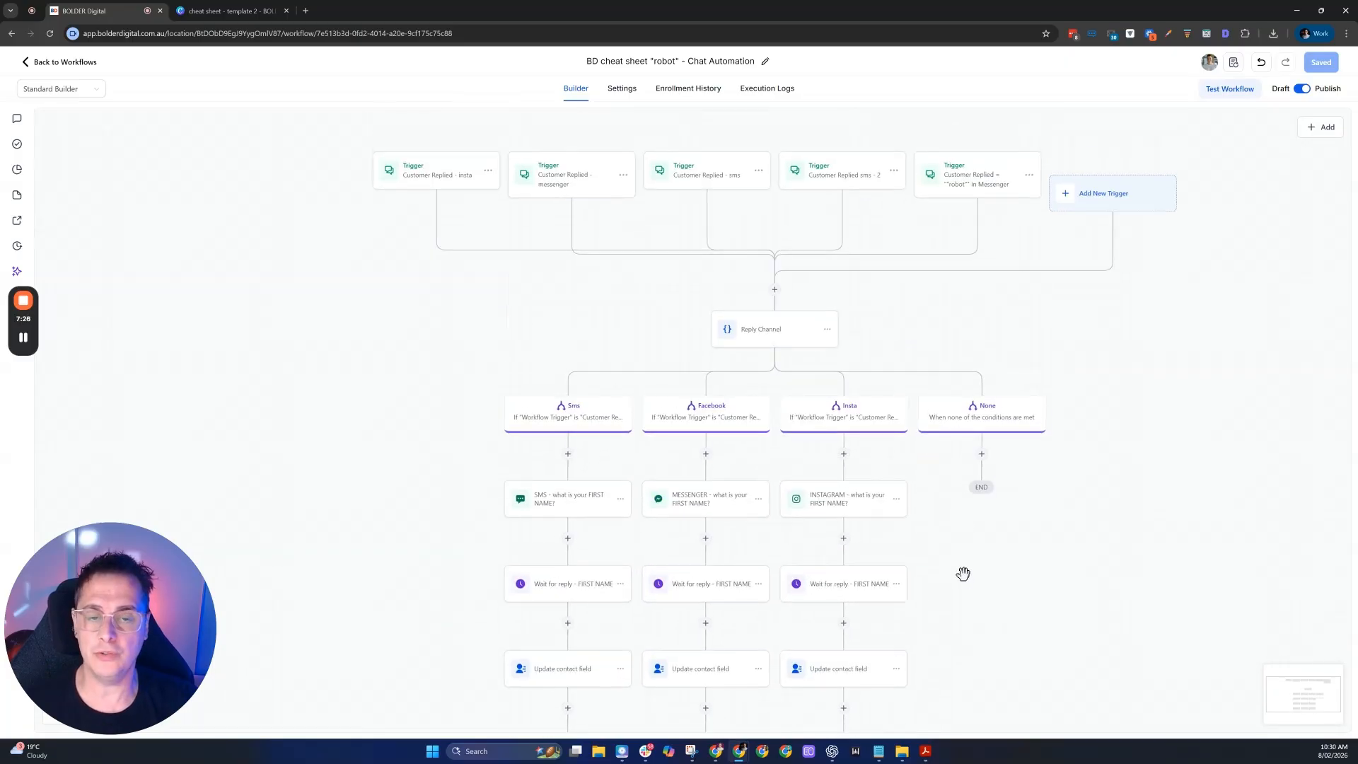